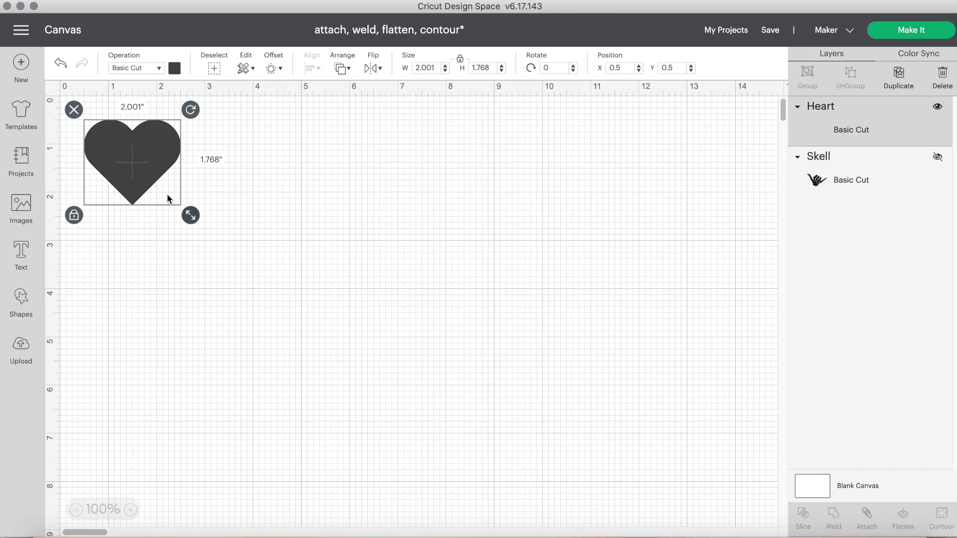
Position the new 2.001 x 1.768 in heart on the canvas, with the Skell layer hidden
{"action": "left_click_drag", "start_coordinate": [166, 194], "coordinate": [186, 184]}
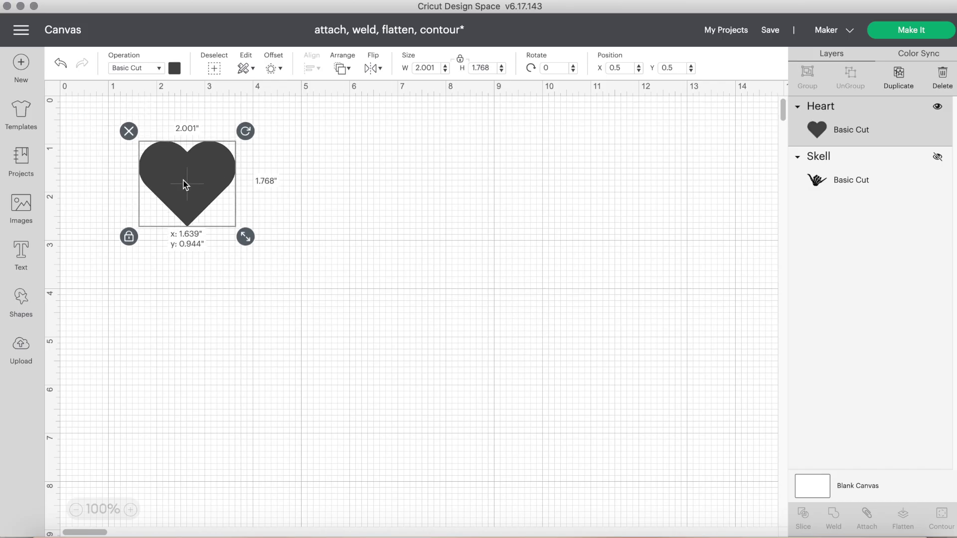
Colour the heart tan (#dab685) with the custom colour picker
{"action": "left_click", "coordinate": [174, 68]}
{"action": "left_click", "coordinate": [218, 204]}
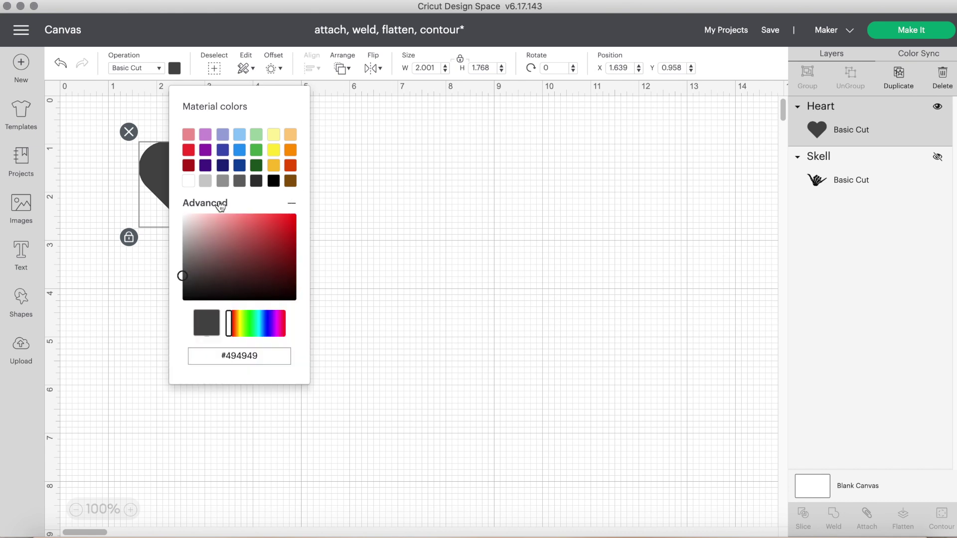
{"action": "left_click", "coordinate": [291, 181]}
{"action": "mouse_move", "coordinate": [285, 263]}
{"action": "left_mouse_down"}
{"action": "mouse_move", "coordinate": [272, 277]}
{"action": "mouse_move", "coordinate": [228, 243]}
{"action": "left_mouse_up"}
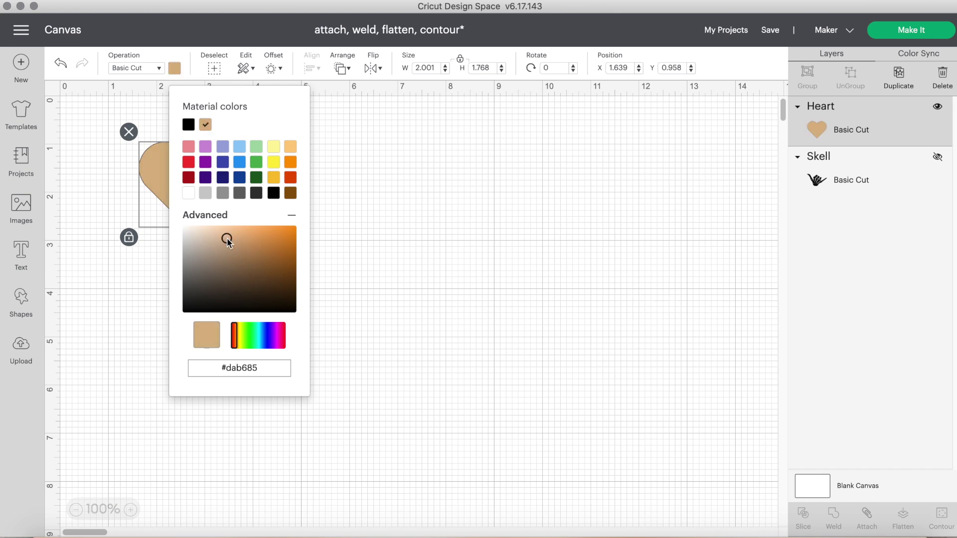
{"action": "left_click", "coordinate": [361, 262]}
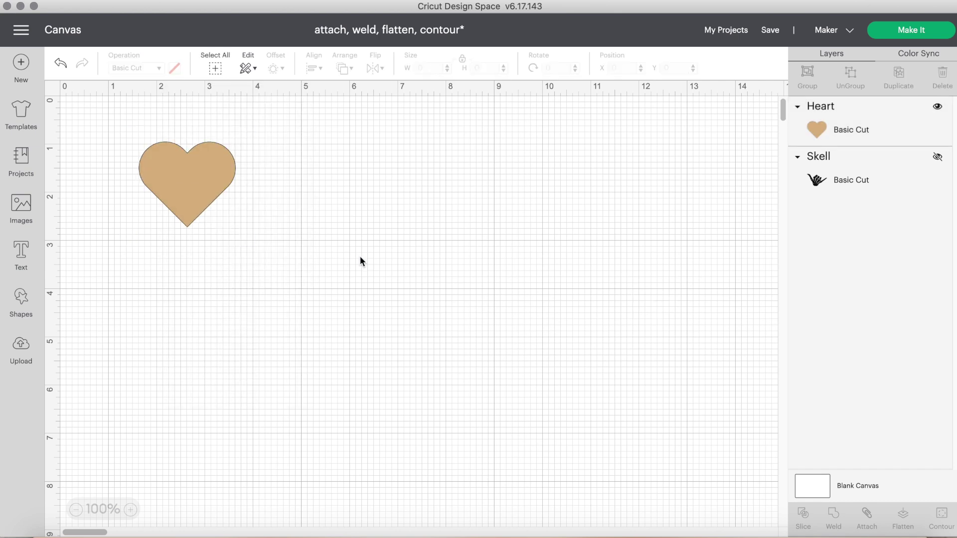
Duplicate the tan heart, move the copy down-right and colour it dark brown (#5e3a09)
{"action": "left_click", "coordinate": [194, 170]}
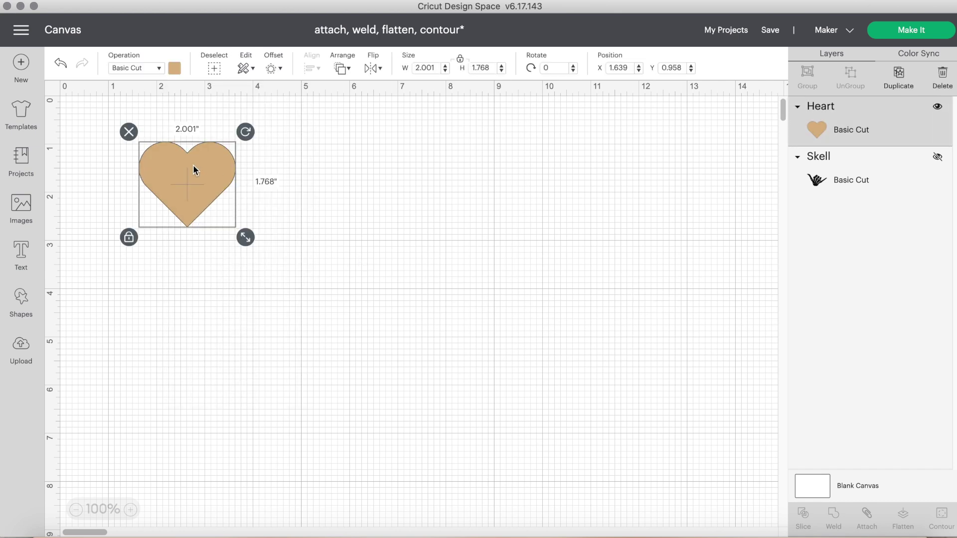
{"action": "left_click", "coordinate": [899, 74]}
{"action": "left_click_drag", "start_coordinate": [199, 191], "coordinate": [294, 264]}
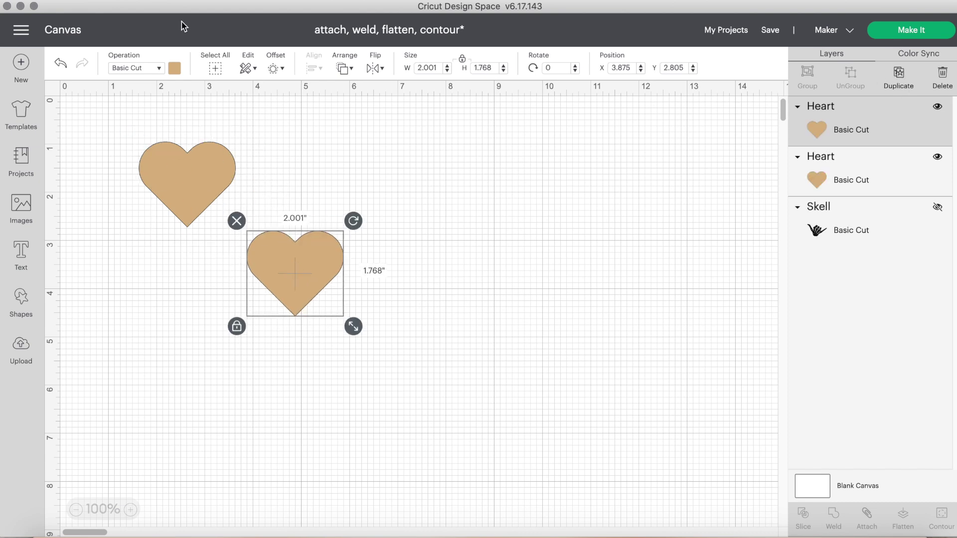
{"action": "left_click", "coordinate": [175, 68]}
{"action": "left_click", "coordinate": [290, 193]}
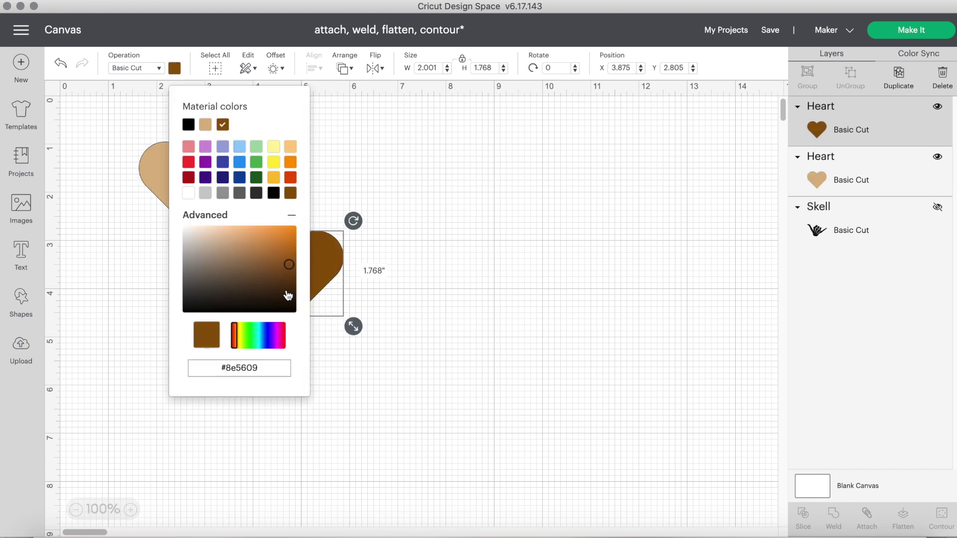
{"action": "left_click", "coordinate": [286, 281]}
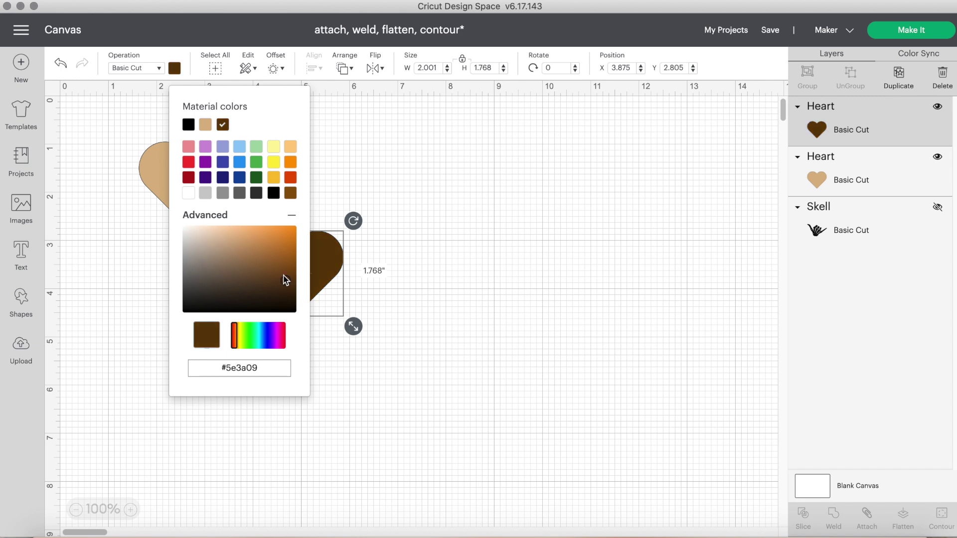
{"action": "left_click", "coordinate": [285, 279]}
{"action": "left_click", "coordinate": [423, 175]}
Tilt and shrink both hearts to about 1 inch wide, with the brown heart beside the tan one
{"action": "left_click_drag", "start_coordinate": [301, 283], "coordinate": [280, 277]}
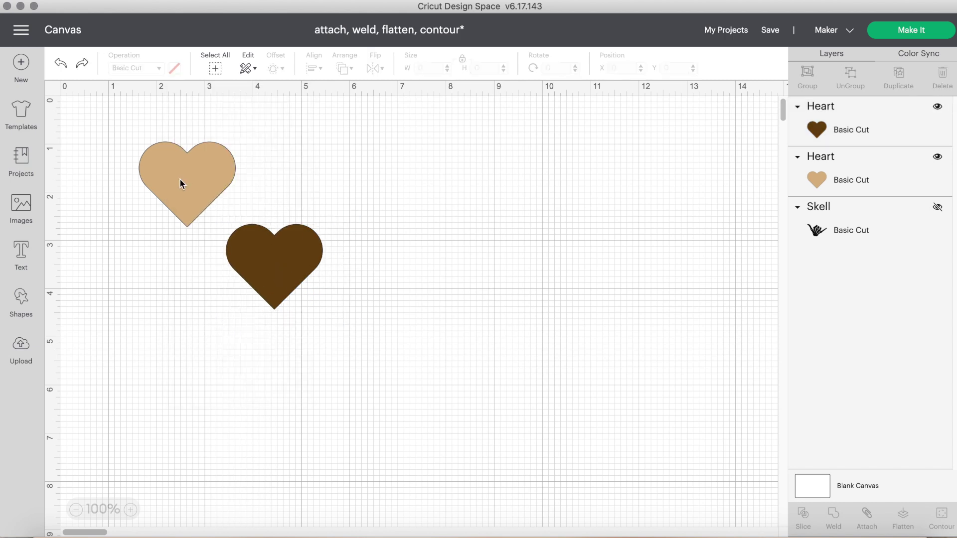
{"action": "left_click", "coordinate": [179, 179]}
{"action": "left_click_drag", "start_coordinate": [247, 132], "coordinate": [235, 123]}
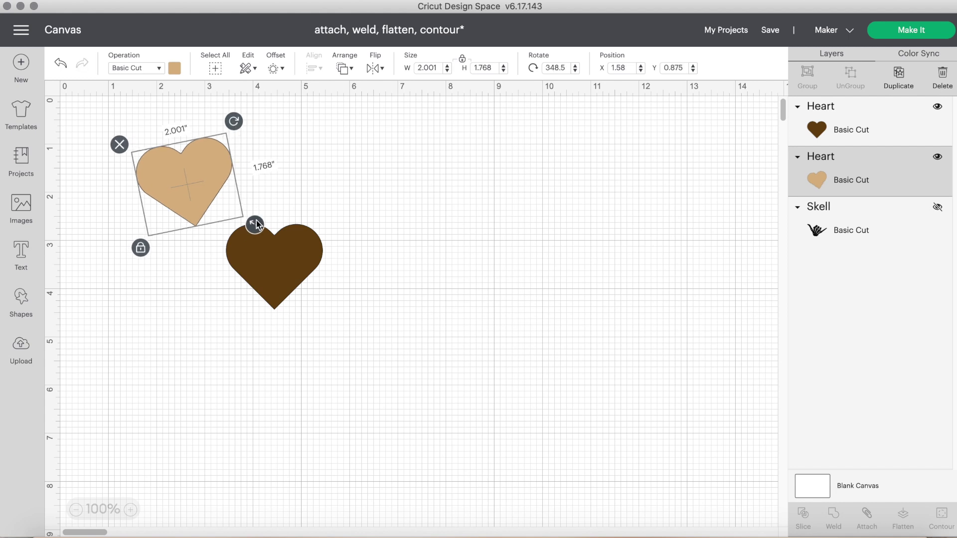
{"action": "left_click_drag", "start_coordinate": [254, 225], "coordinate": [201, 194]}
{"action": "left_click", "coordinate": [264, 260]}
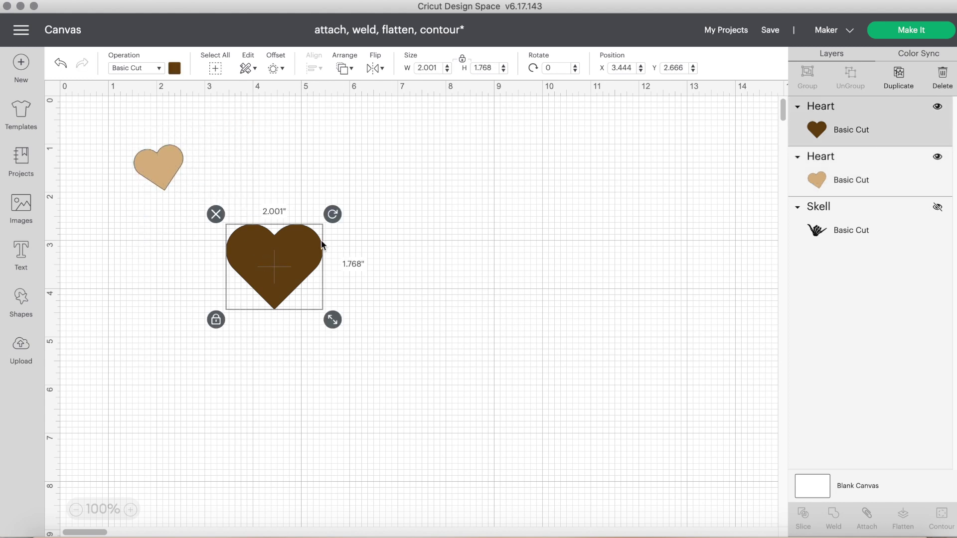
{"action": "left_click_drag", "start_coordinate": [330, 214], "coordinate": [328, 270]}
{"action": "left_click_drag", "start_coordinate": [327, 322], "coordinate": [283, 278]}
{"action": "left_click_drag", "start_coordinate": [258, 239], "coordinate": [219, 200]}
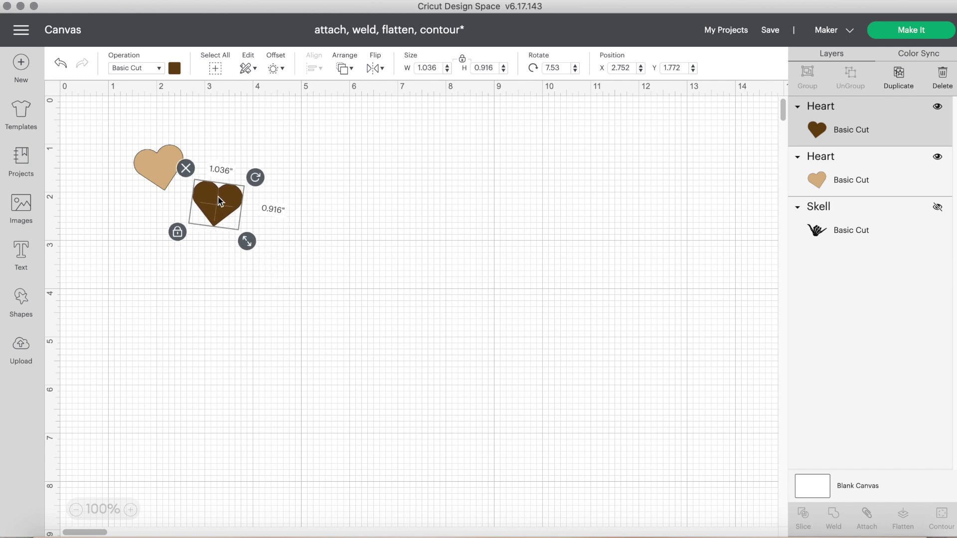
Duplicate the small brown and tan hearts and place each copy below its original
{"action": "left_click", "coordinate": [905, 84]}
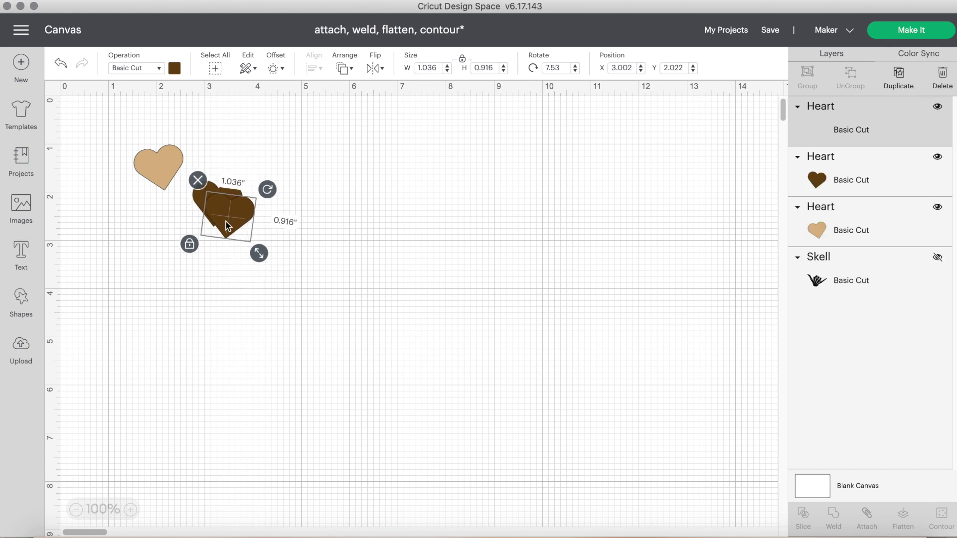
{"action": "left_click_drag", "start_coordinate": [226, 222], "coordinate": [153, 309]}
{"action": "left_click", "coordinate": [155, 173]}
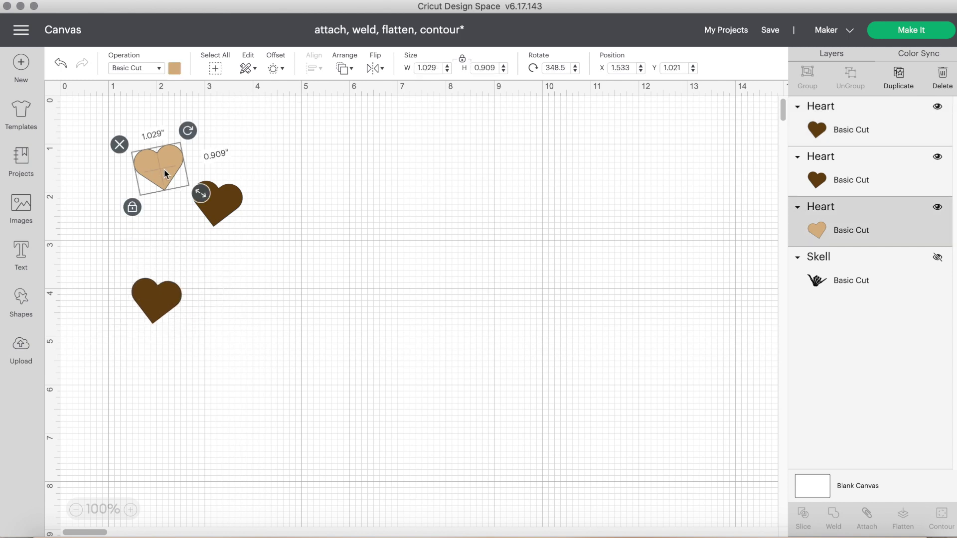
{"action": "left_click", "coordinate": [903, 82]}
{"action": "left_click_drag", "start_coordinate": [180, 177], "coordinate": [171, 248]}
{"action": "left_click_drag", "start_coordinate": [249, 346], "coordinate": [213, 289]}
Center Horizontally each colour pair of hearts into staggered left and right columns
{"action": "left_click_drag", "start_coordinate": [292, 342], "coordinate": [217, 192]}
{"action": "left_click", "coordinate": [315, 68]}
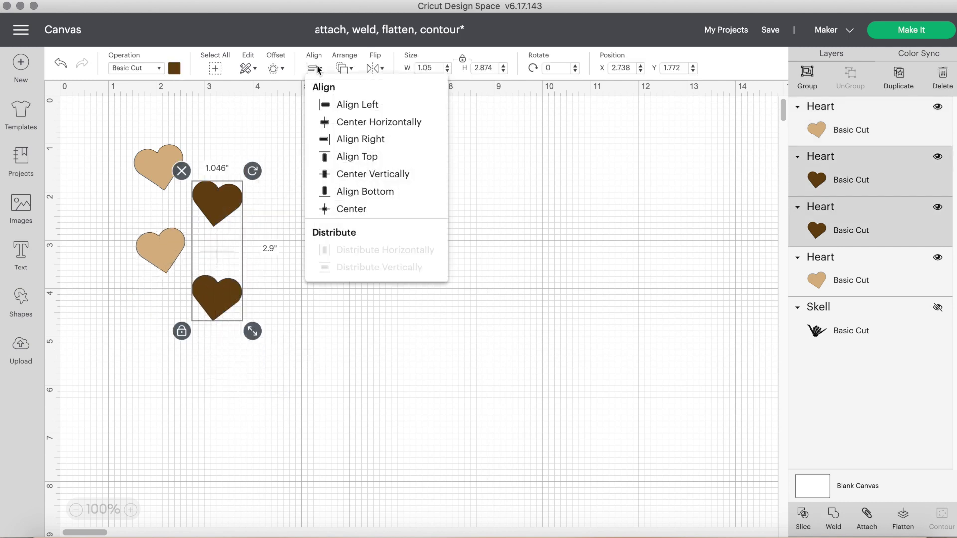
{"action": "left_click", "coordinate": [375, 123]}
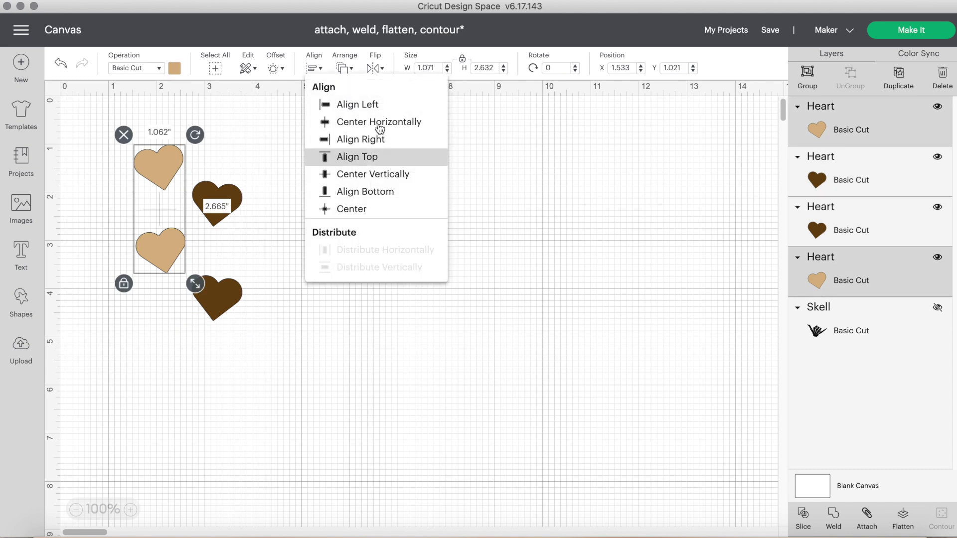
{"action": "left_click", "coordinate": [376, 121]}
{"action": "left_click", "coordinate": [333, 255]}
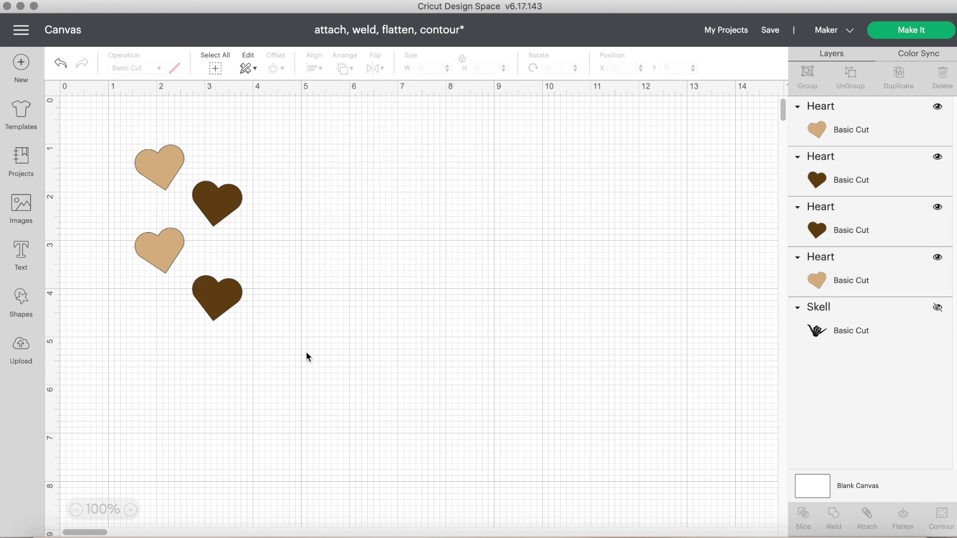
{"action": "key", "text": "super+z"}
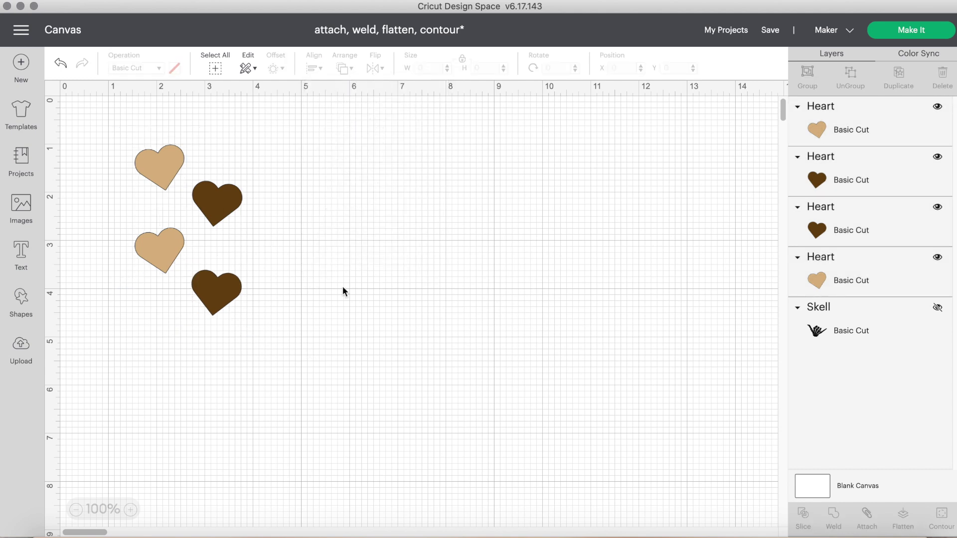
Group the four hearts into a single Group layer
{"action": "left_click_drag", "start_coordinate": [349, 354], "coordinate": [84, 102]}
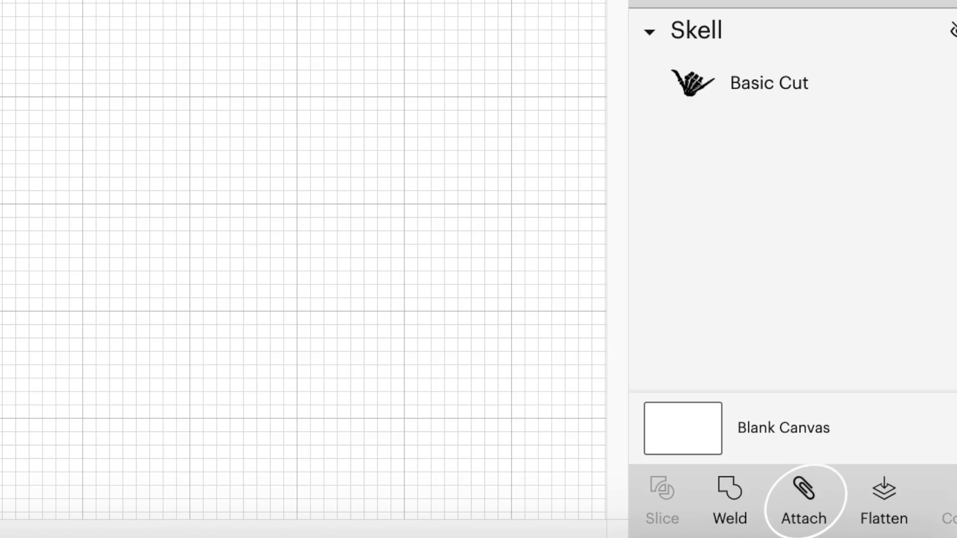
{"action": "left_click", "coordinate": [808, 75]}
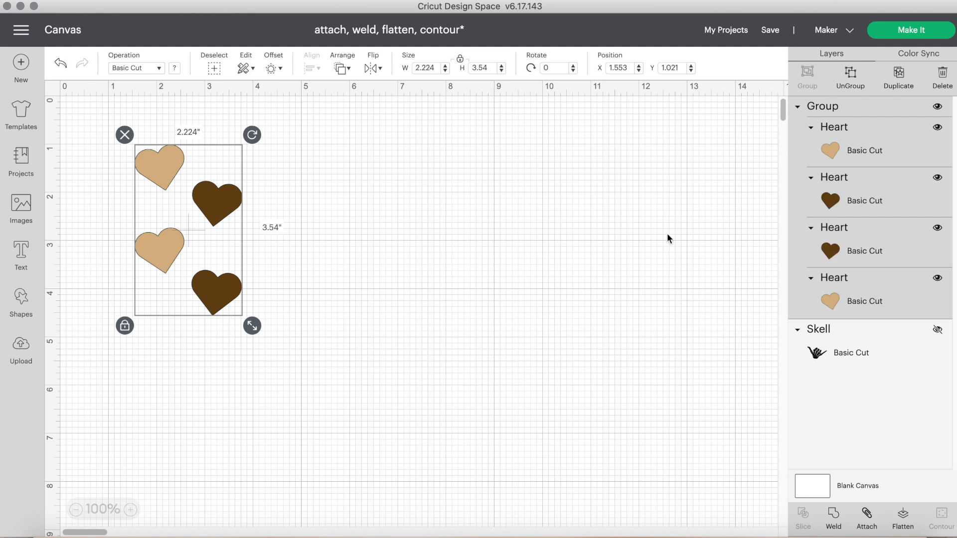
{"action": "left_click", "coordinate": [667, 235]}
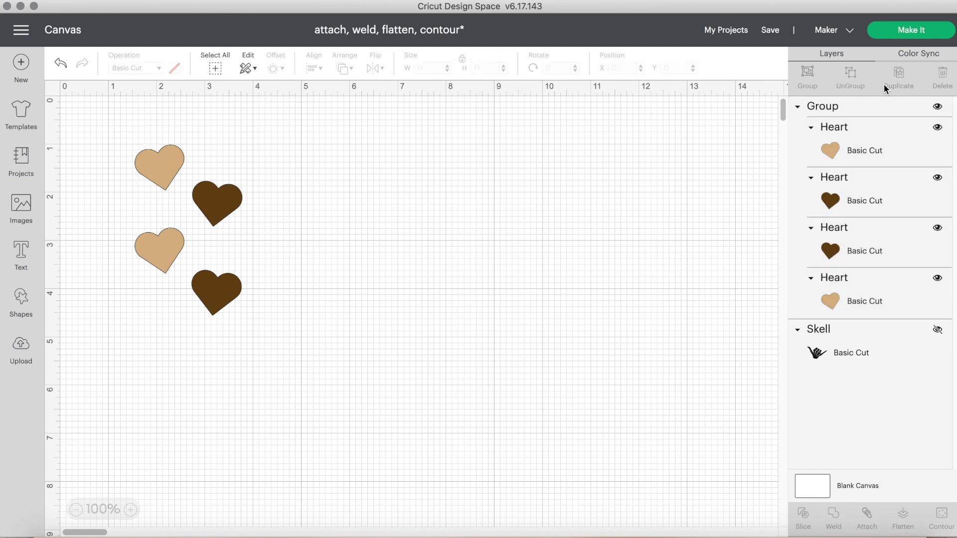
Preview the tan and dark brown mats in Make It, then cancel back to the canvas
{"action": "left_click", "coordinate": [905, 32]}
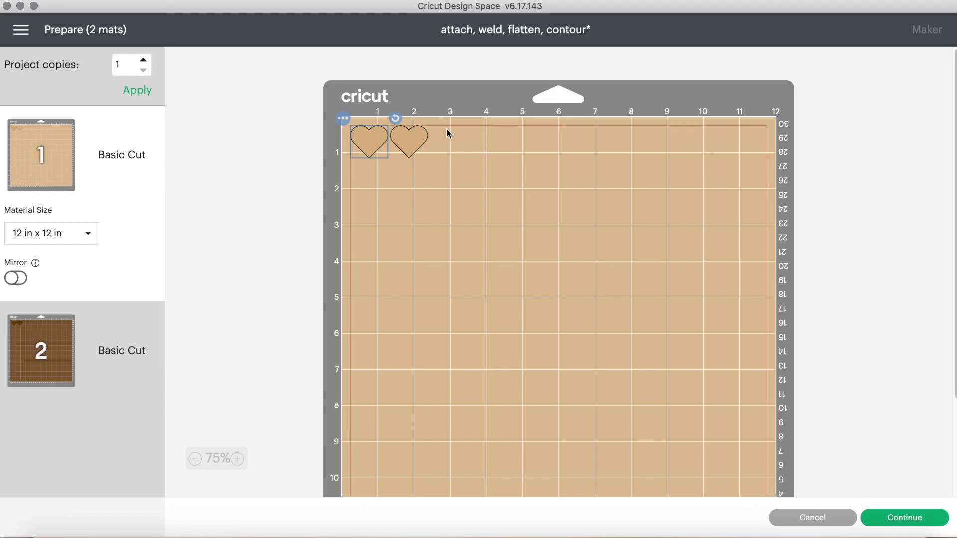
{"action": "left_click", "coordinate": [126, 332]}
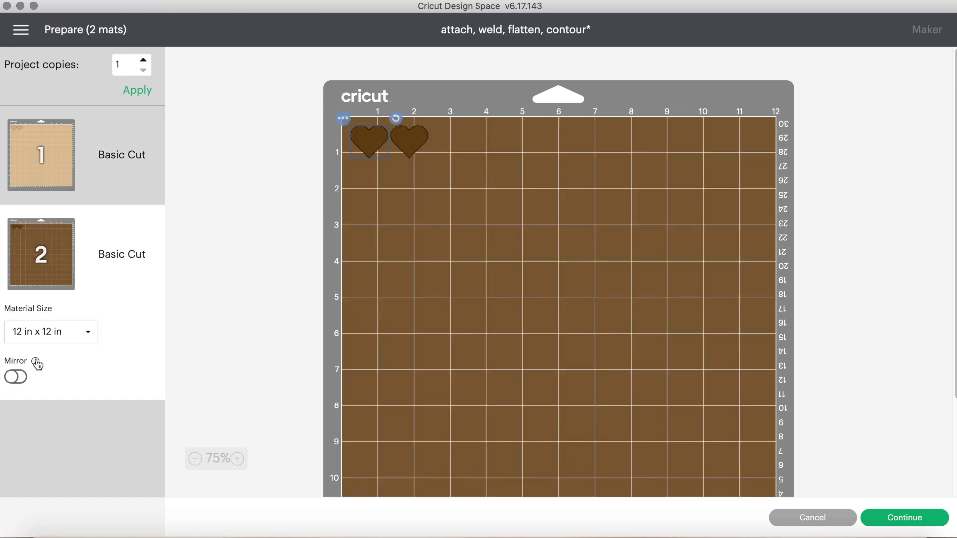
{"action": "left_click", "coordinate": [54, 150]}
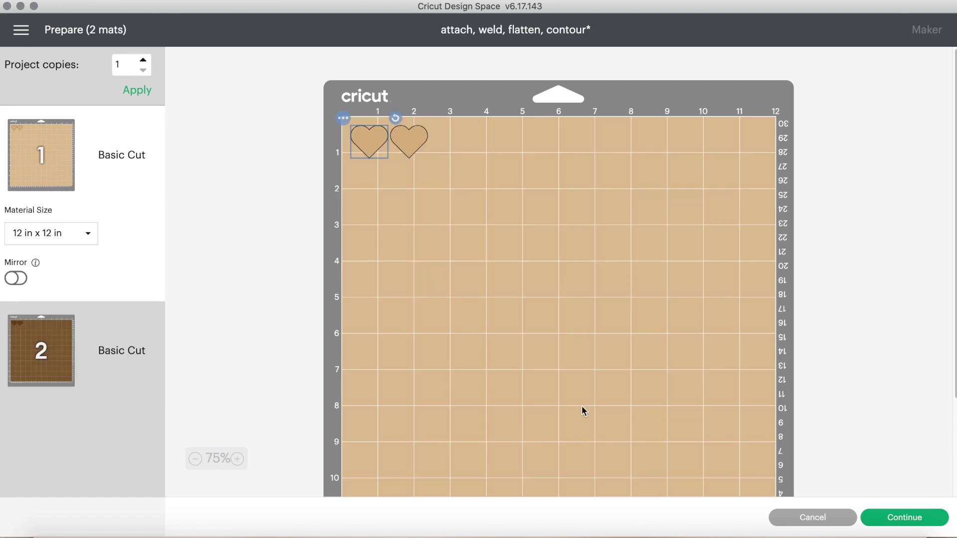
{"action": "left_click", "coordinate": [824, 527]}
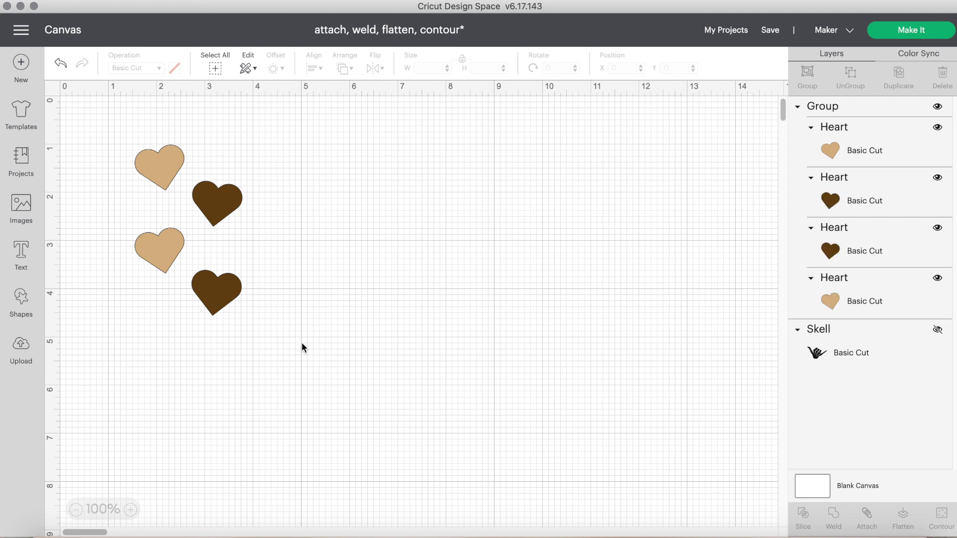
Attach all four hearts, check them on the single tan mat, then return to the canvas
{"action": "left_click_drag", "start_coordinate": [302, 344], "coordinate": [129, 146]}
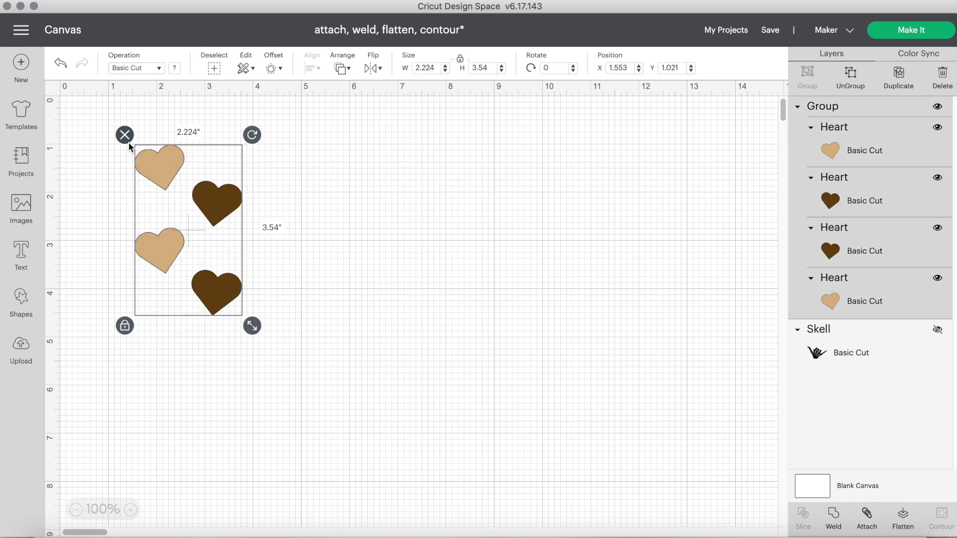
{"action": "left_click", "coordinate": [867, 516]}
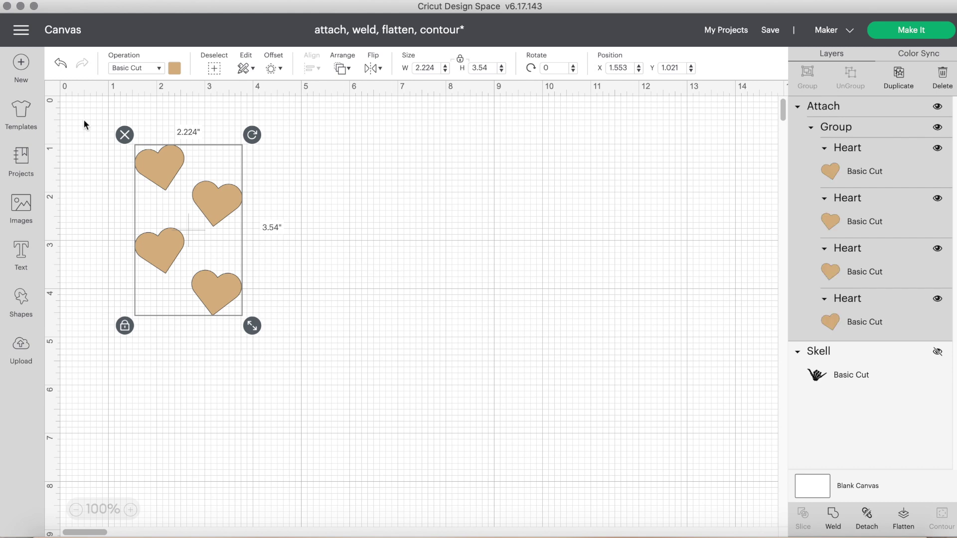
{"action": "left_click", "coordinate": [918, 38]}
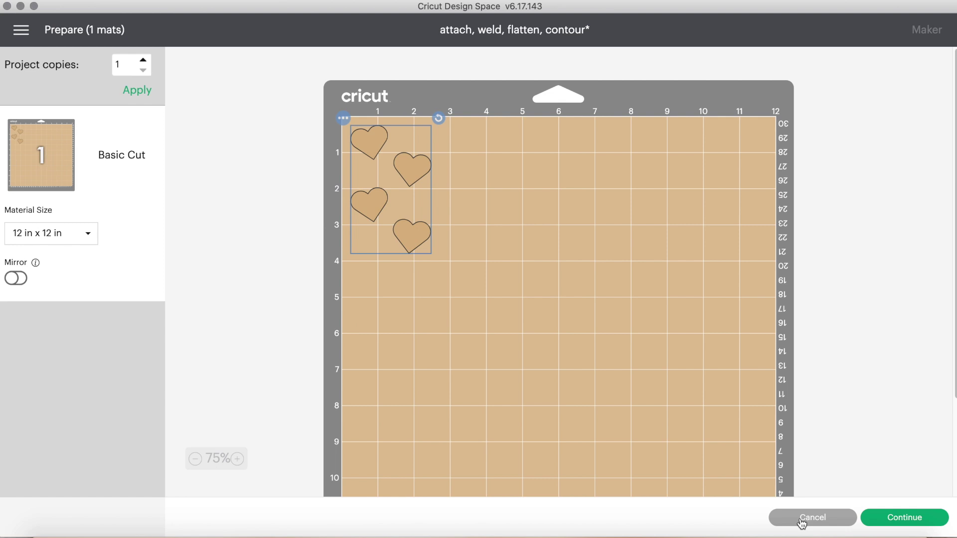
{"action": "left_click", "coordinate": [801, 521]}
Undo twice back to the colour-paired hearts, then select all four hearts for deletion
{"action": "left_click", "coordinate": [60, 65]}
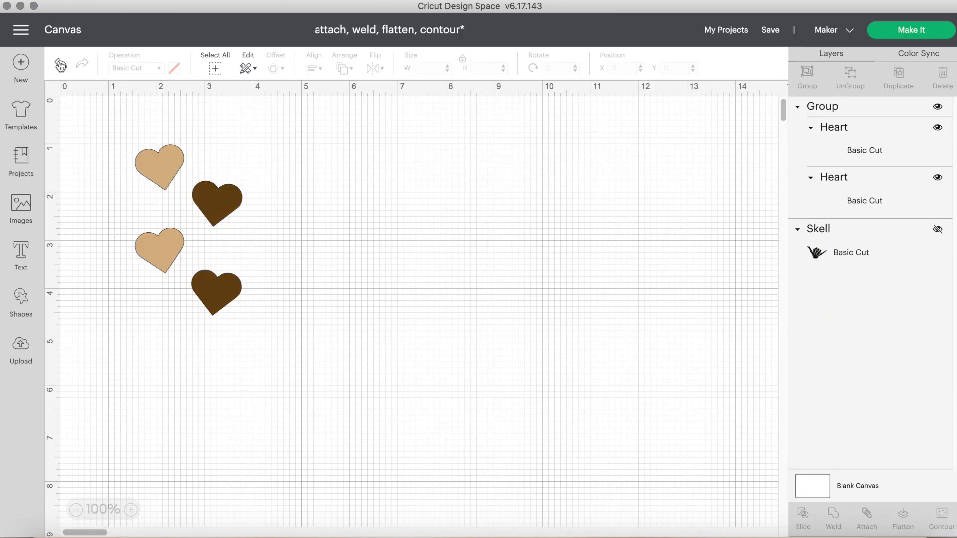
{"action": "left_click", "coordinate": [60, 65]}
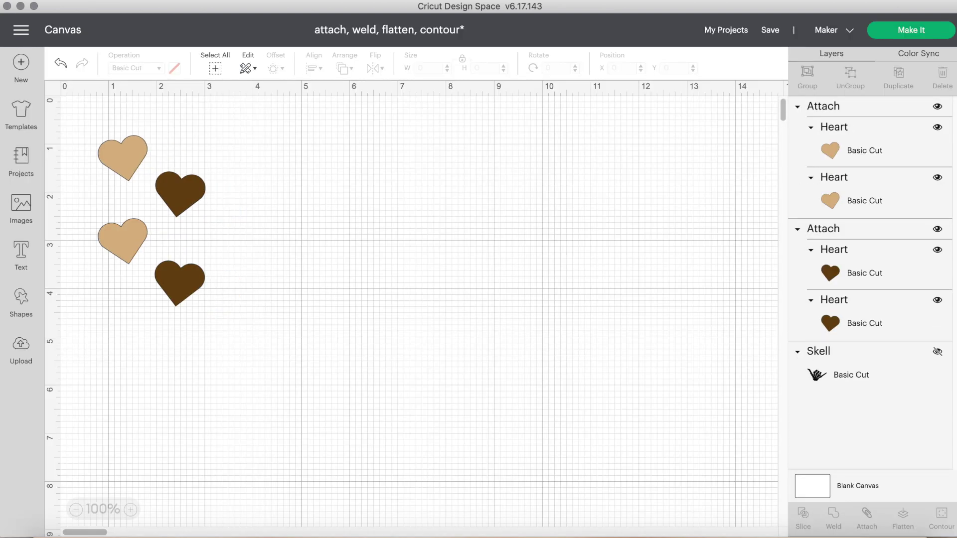
{"action": "left_click_drag", "start_coordinate": [257, 325], "coordinate": [93, 136]}
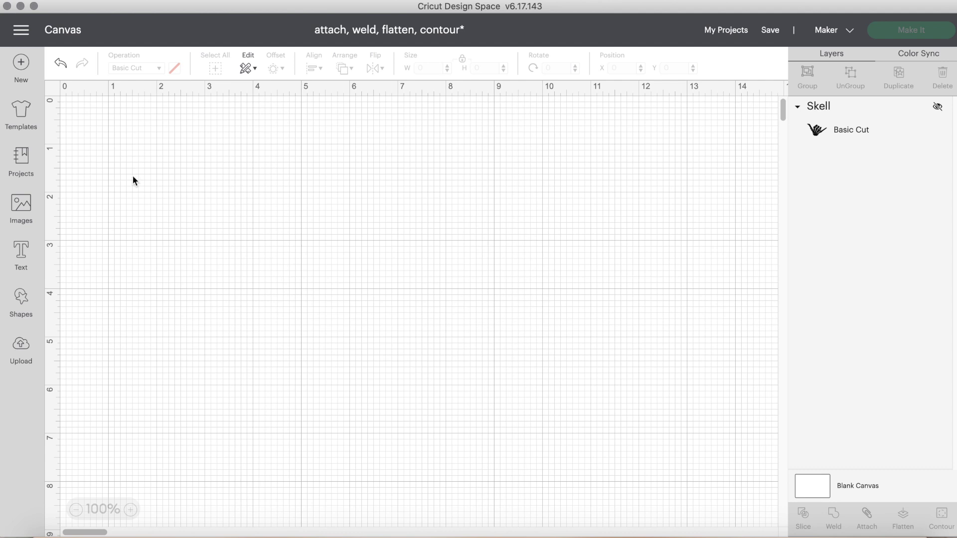
Add a text box reading 'hello' and move it lower on the canvas
{"action": "left_click", "coordinate": [21, 251]}
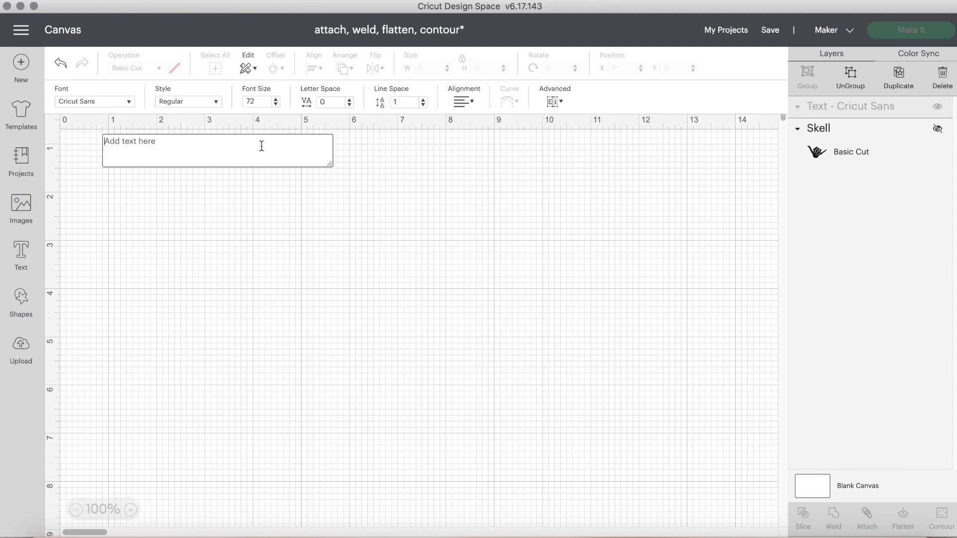
{"action": "type", "text": "hello"}
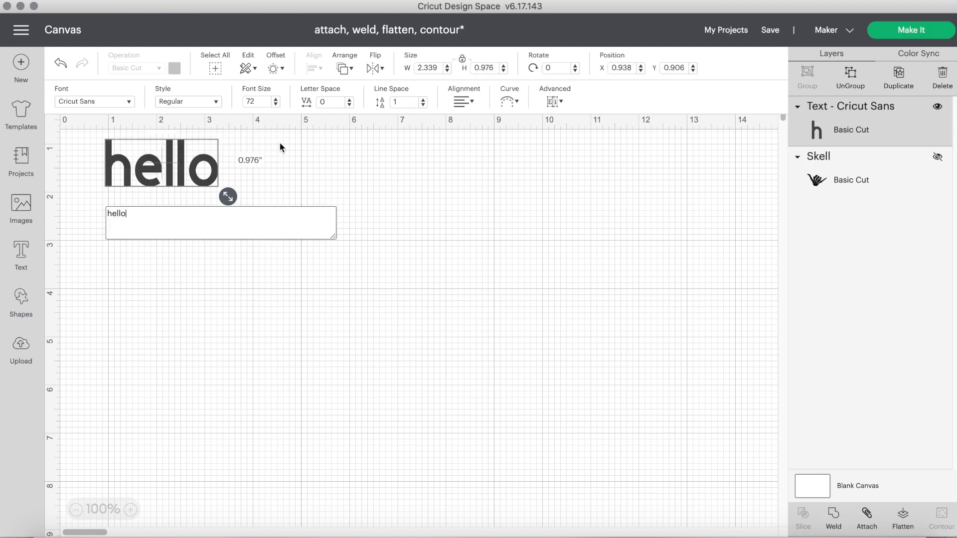
{"action": "left_click", "coordinate": [475, 168]}
{"action": "left_click_drag", "start_coordinate": [198, 176], "coordinate": [203, 262]}
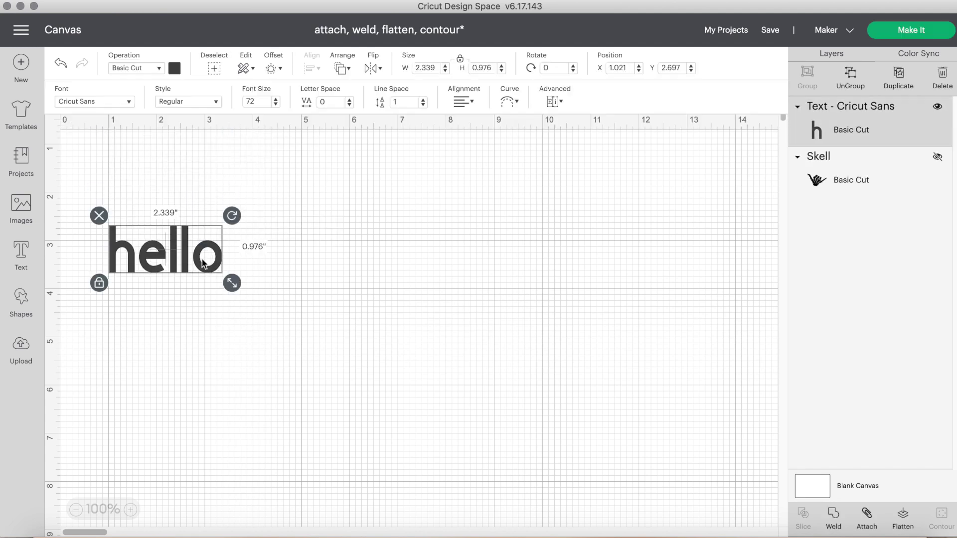
Set hello's font to the system font Paperie Creme
{"action": "left_click", "coordinate": [103, 96]}
{"action": "left_click", "coordinate": [384, 73]}
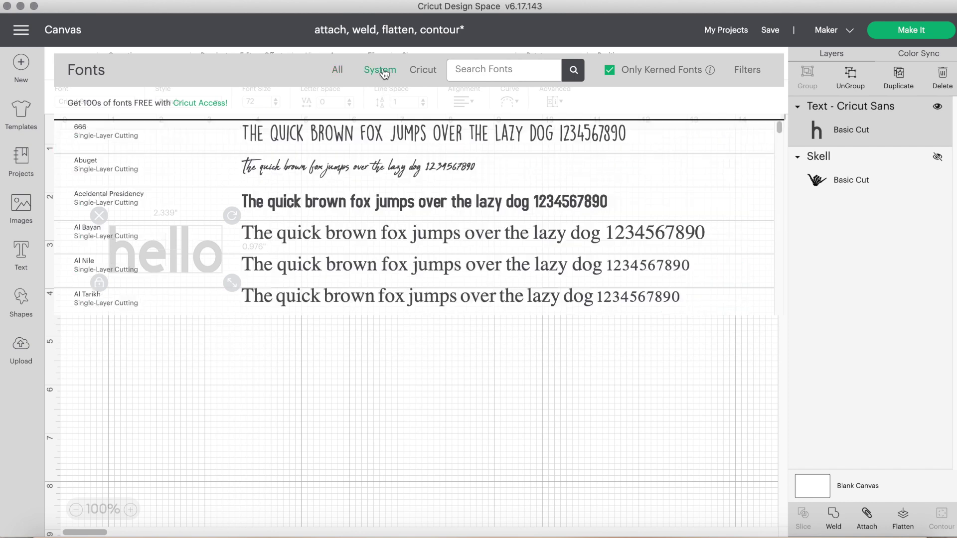
{"action": "left_click_drag", "start_coordinate": [779, 128], "coordinate": [780, 213]}
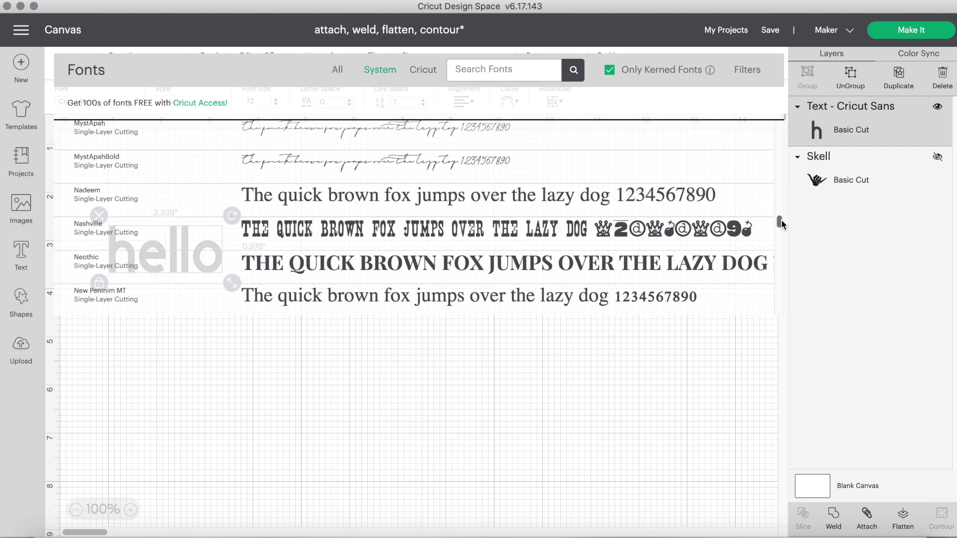
{"action": "left_click_drag", "start_coordinate": [782, 220], "coordinate": [780, 255]}
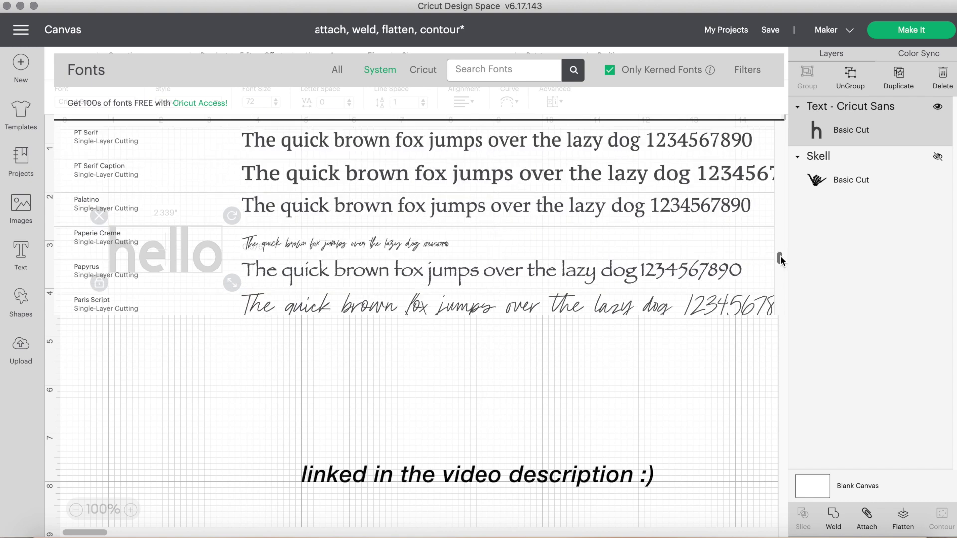
{"action": "left_click", "coordinate": [532, 242]}
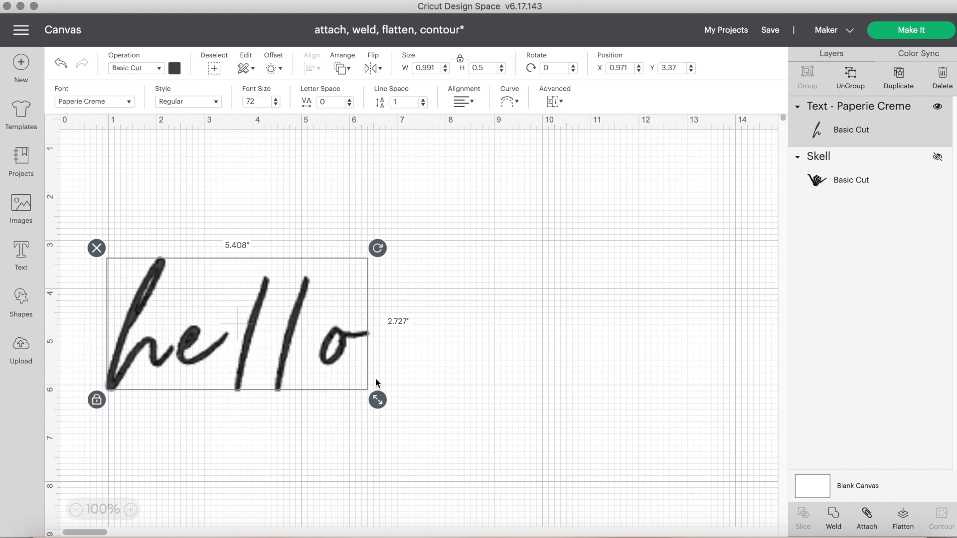
Move hello toward the top left and ungroup it into five letter layers
{"action": "left_click", "coordinate": [463, 346]}
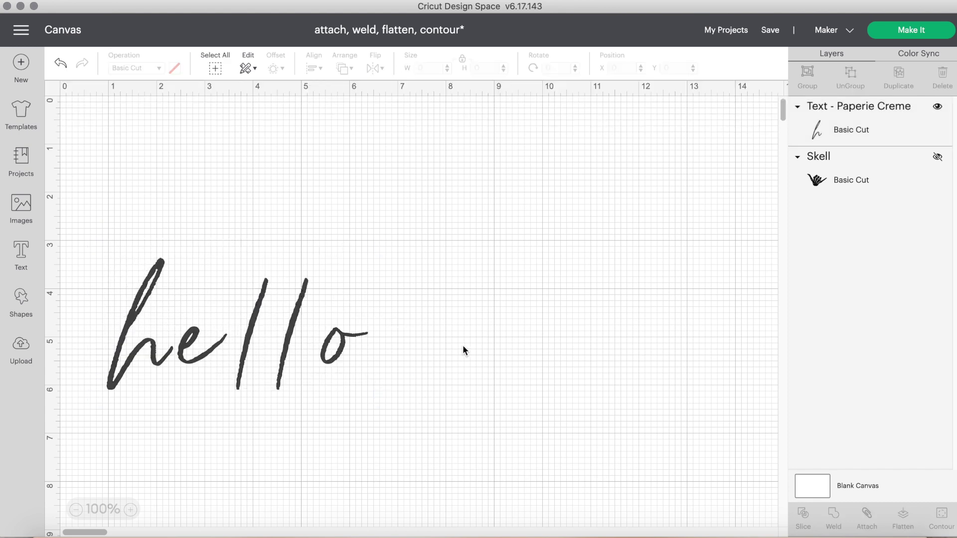
{"action": "left_click_drag", "start_coordinate": [287, 350], "coordinate": [314, 275]}
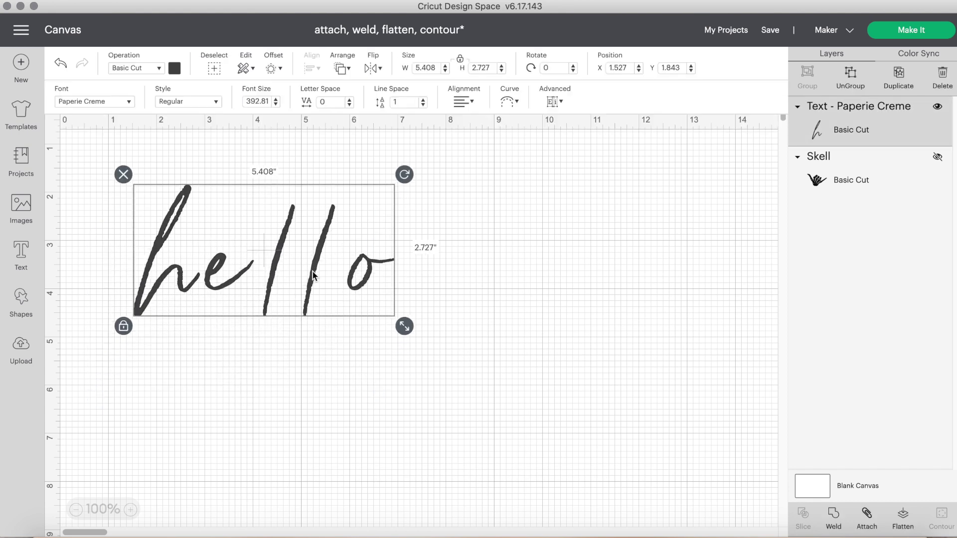
{"action": "left_click", "coordinate": [465, 282]}
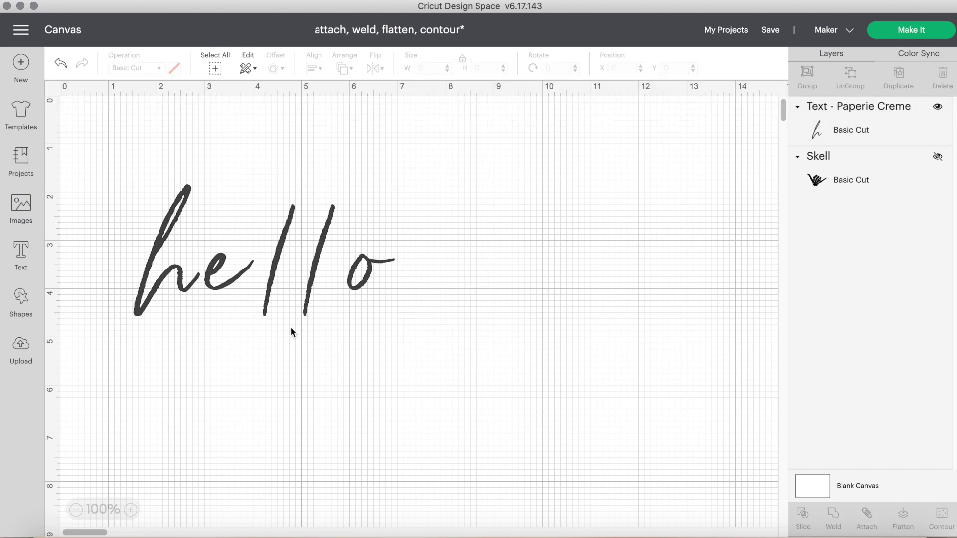
{"action": "left_click", "coordinate": [352, 313]}
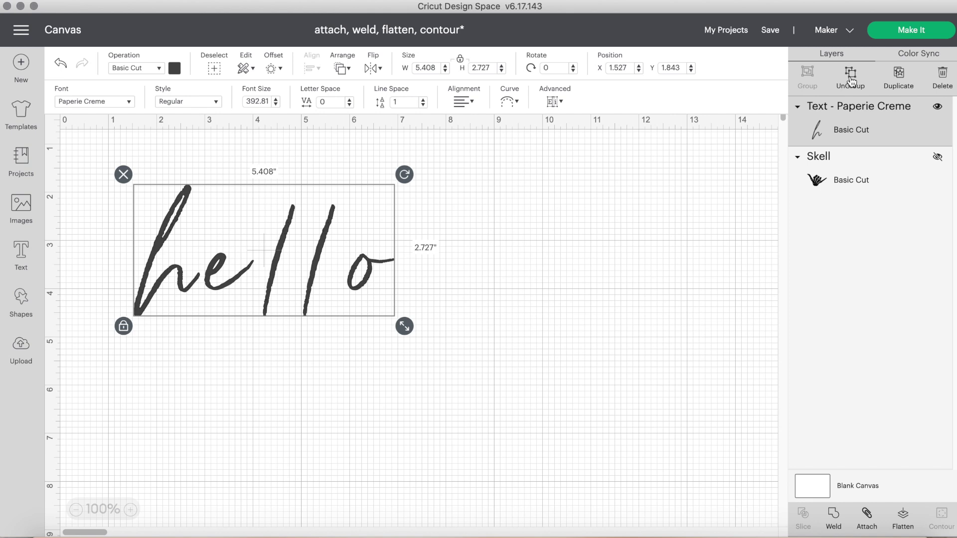
{"action": "left_click", "coordinate": [851, 79]}
Move the first l and the o left to close the gaps between the hello letters
{"action": "left_click", "coordinate": [181, 280]}
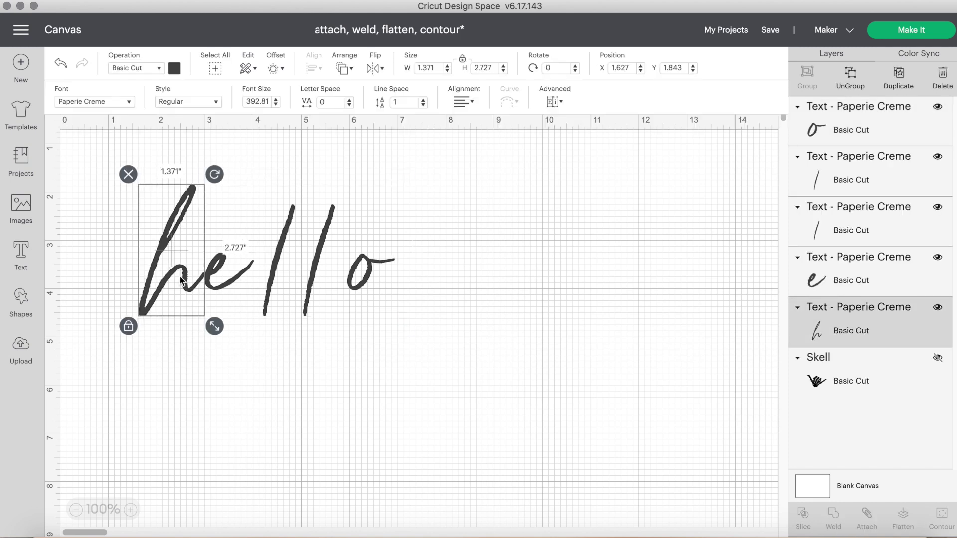
{"action": "left_click", "coordinate": [224, 299]}
{"action": "mouse_move", "coordinate": [270, 289]}
{"action": "left_mouse_down"}
{"action": "mouse_move", "coordinate": [247, 288]}
{"action": "mouse_move", "coordinate": [302, 289]}
{"action": "mouse_move", "coordinate": [263, 289]}
{"action": "left_mouse_up"}
{"action": "left_click_drag", "start_coordinate": [354, 277], "coordinate": [281, 278]}
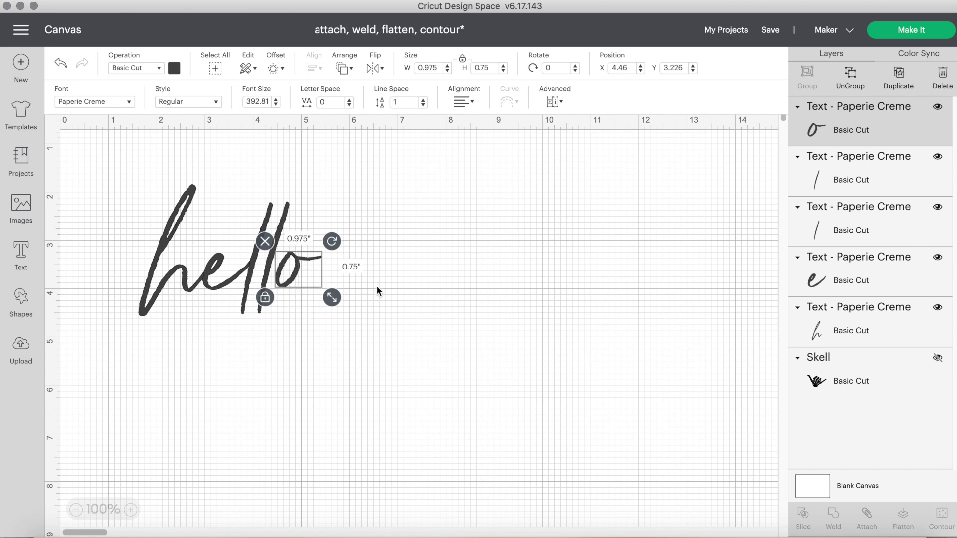
{"action": "left_click", "coordinate": [397, 293]}
Colour all five hello letters black and group them together
{"action": "left_click_drag", "start_coordinate": [390, 317], "coordinate": [150, 207]}
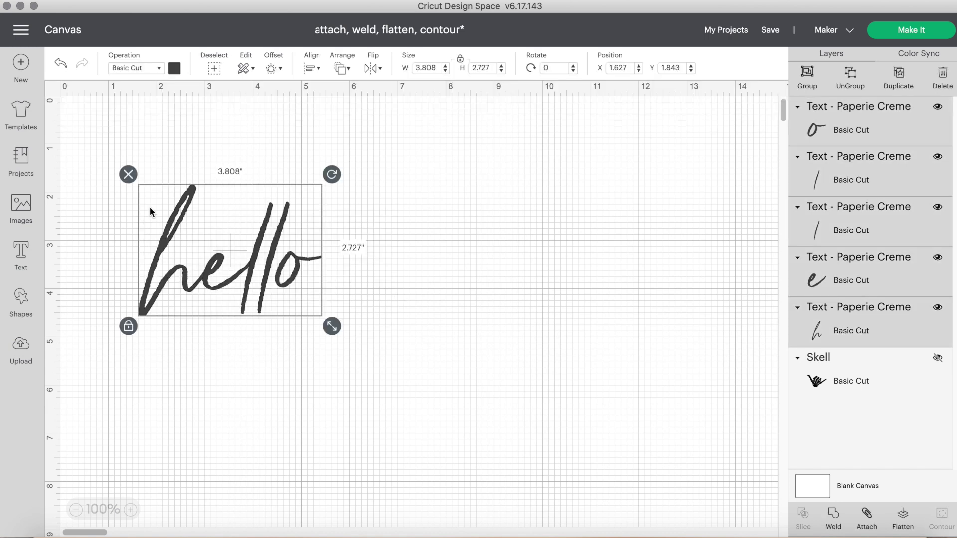
{"action": "left_click", "coordinate": [174, 67]}
{"action": "left_click", "coordinate": [192, 124]}
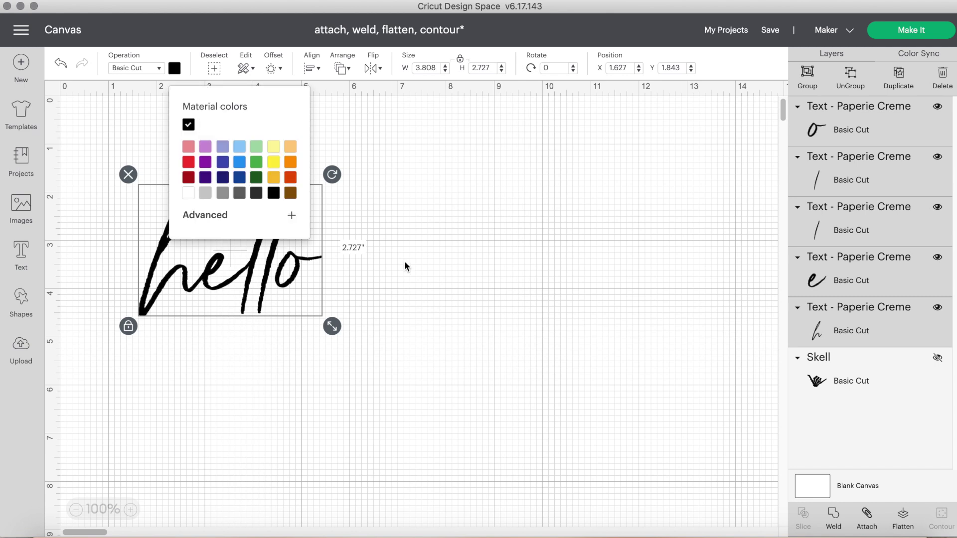
{"action": "left_click", "coordinate": [405, 262]}
{"action": "left_click_drag", "start_coordinate": [383, 332], "coordinate": [121, 171]}
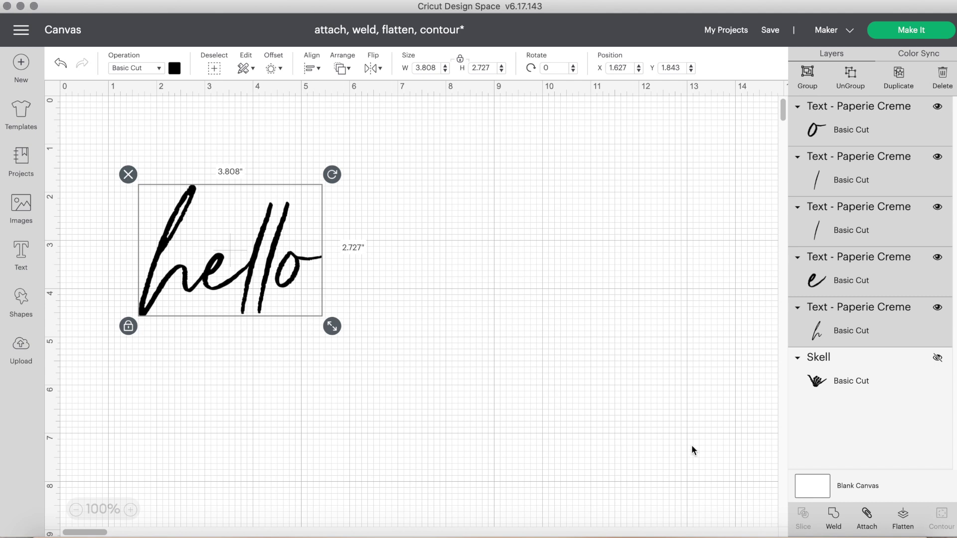
{"action": "left_click", "coordinate": [807, 79]}
{"action": "left_click", "coordinate": [582, 209]}
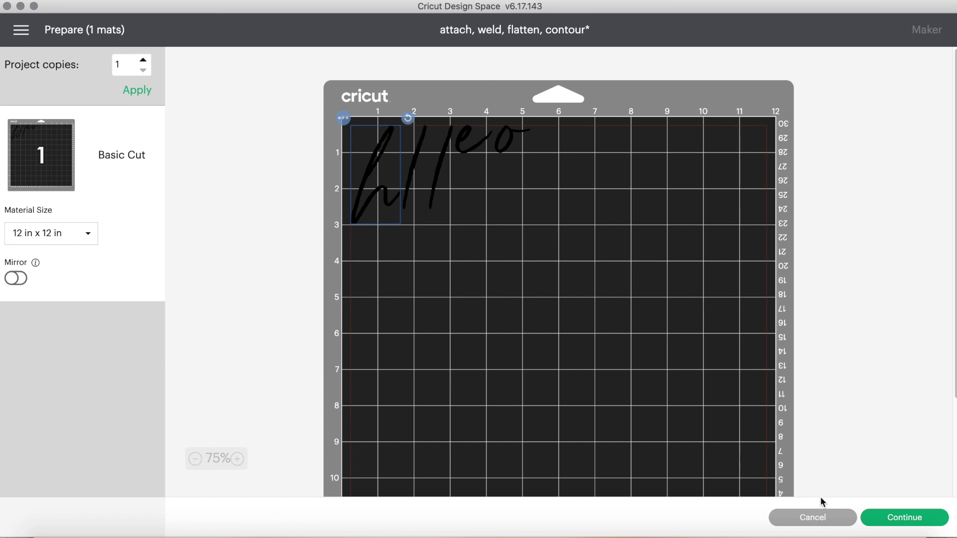
{"action": "left_click", "coordinate": [823, 519]}
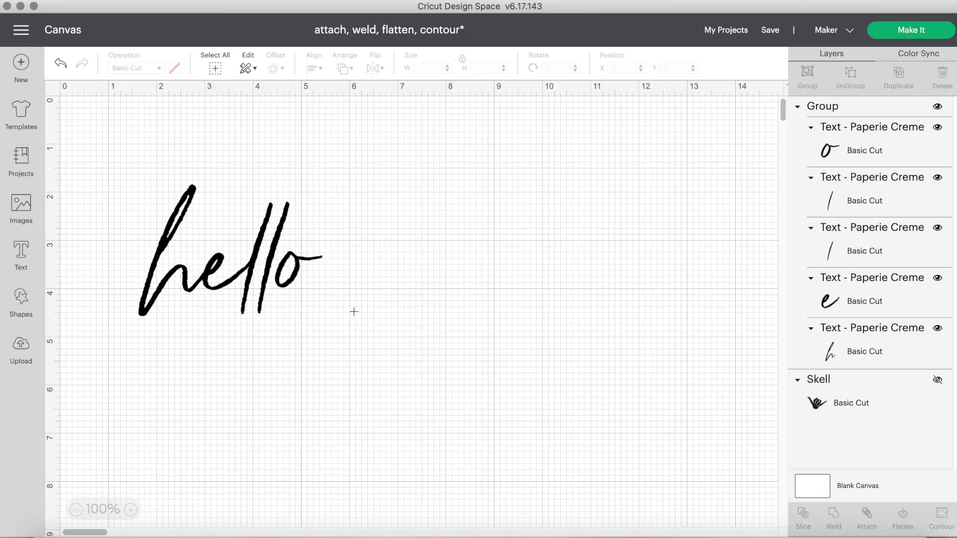
Weld the grouped hello letters into one shape and nudge it slightly left
{"action": "left_click_drag", "start_coordinate": [374, 322], "coordinate": [144, 190]}
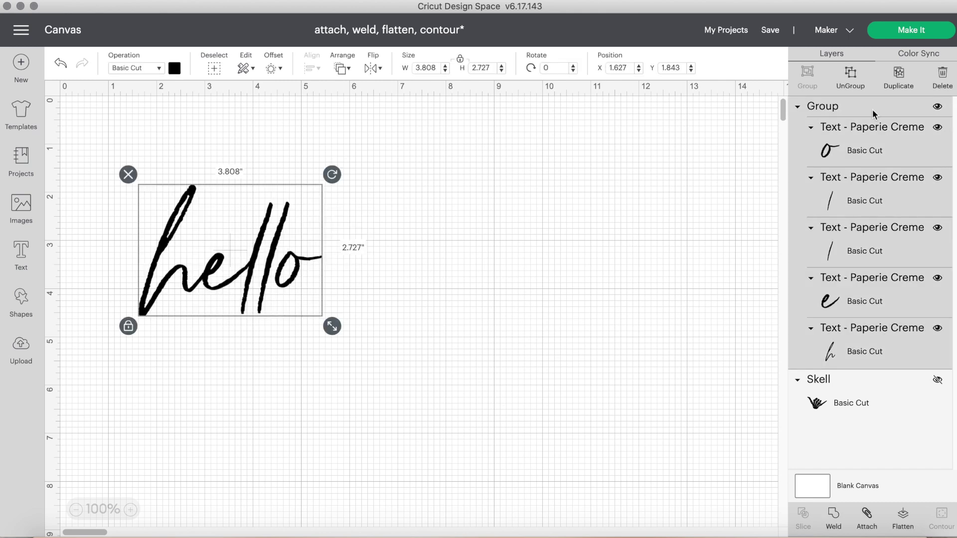
{"action": "left_click", "coordinate": [833, 518]}
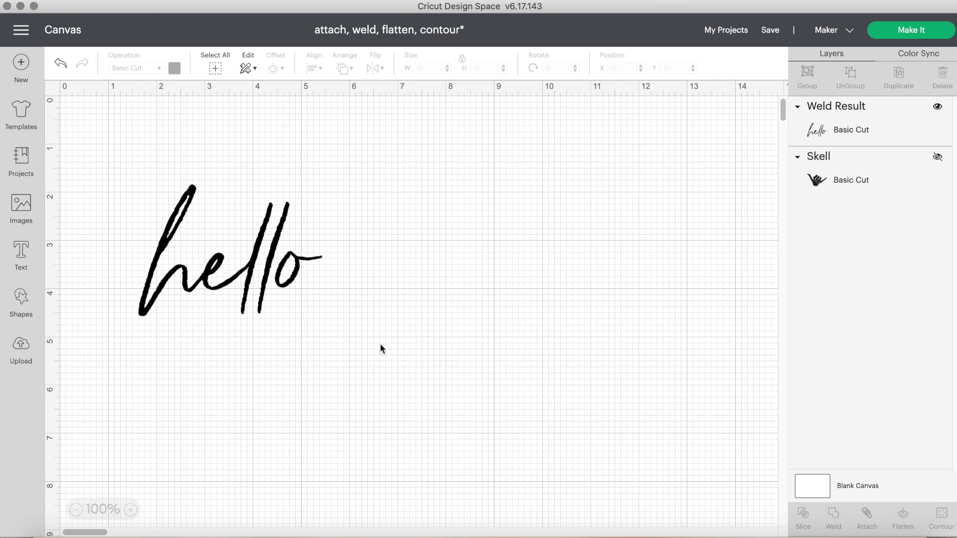
{"action": "left_click", "coordinate": [290, 283]}
{"action": "left_click_drag", "start_coordinate": [289, 283], "coordinate": [285, 284]}
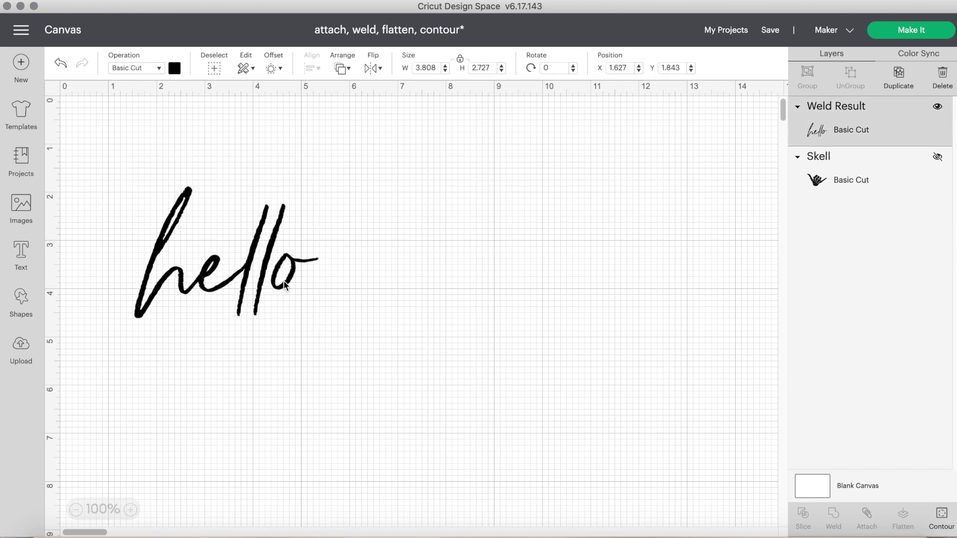
Preview the welded hello on the cutting mat, then return to the canvas
{"action": "left_click", "coordinate": [376, 309]}
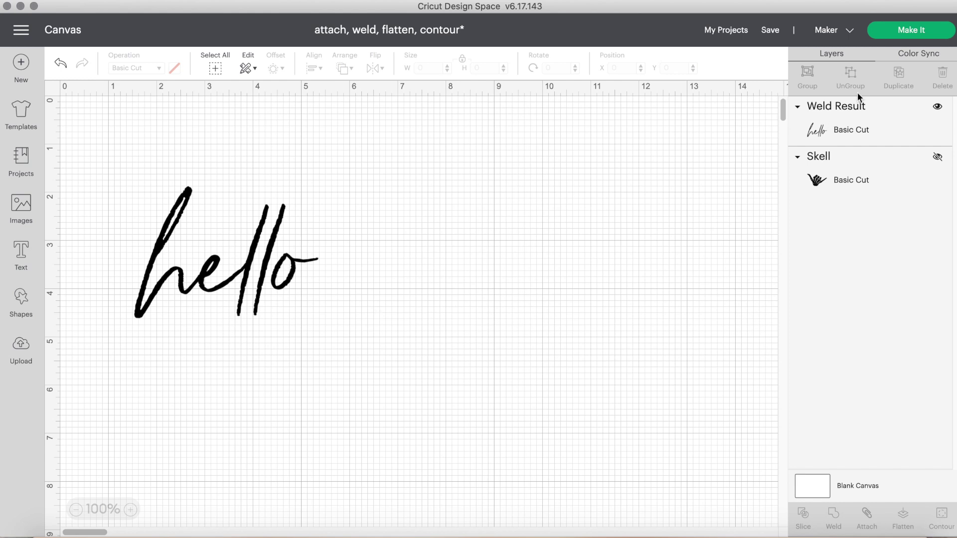
{"action": "left_click", "coordinate": [912, 29]}
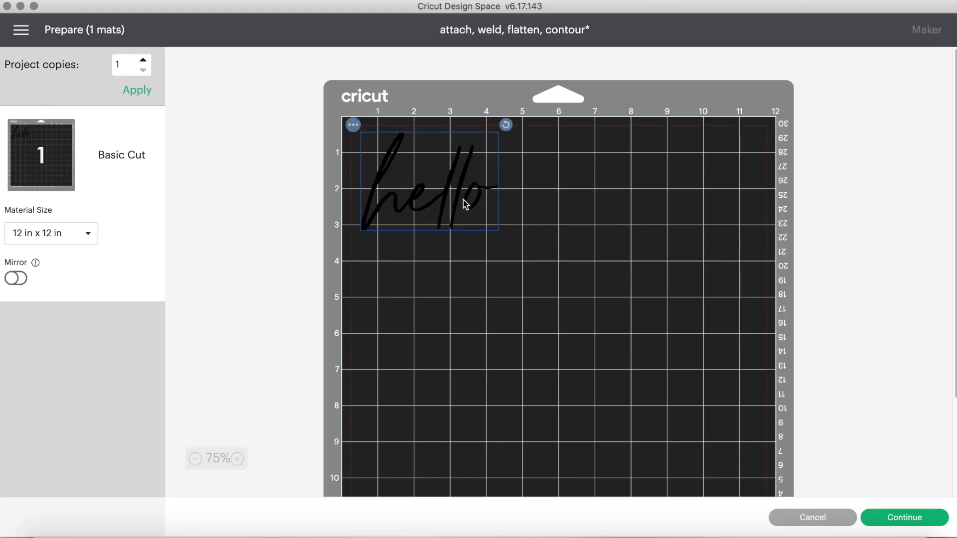
{"action": "left_click", "coordinate": [812, 517]}
Undo three times to revert the weld into separate letters, then nudge hello left
{"action": "left_click", "coordinate": [273, 272]}
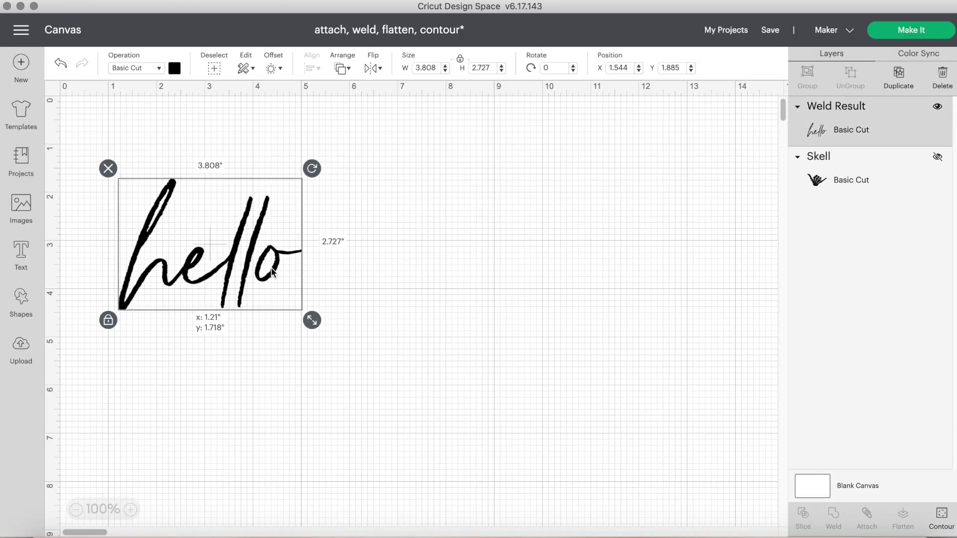
{"action": "left_click", "coordinate": [265, 269]}
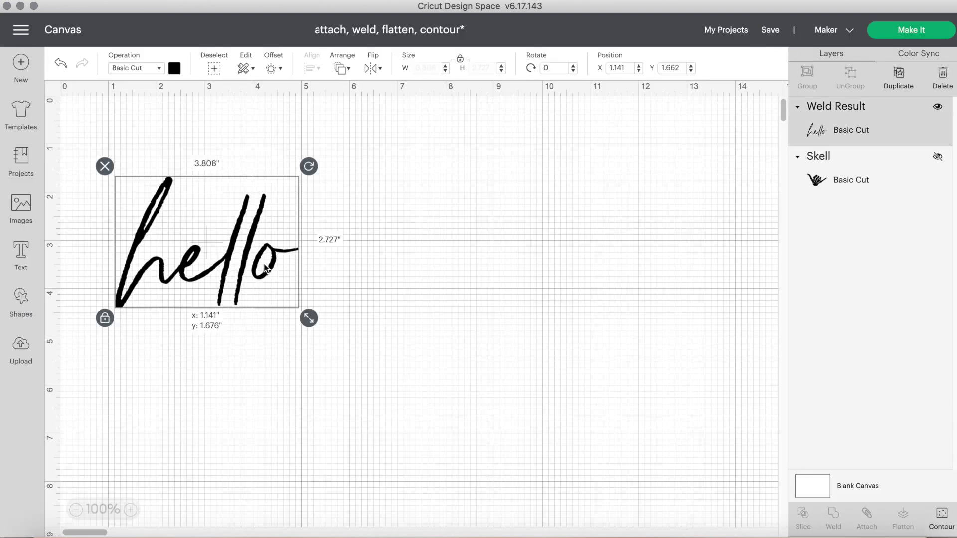
{"action": "left_click", "coordinate": [62, 64]}
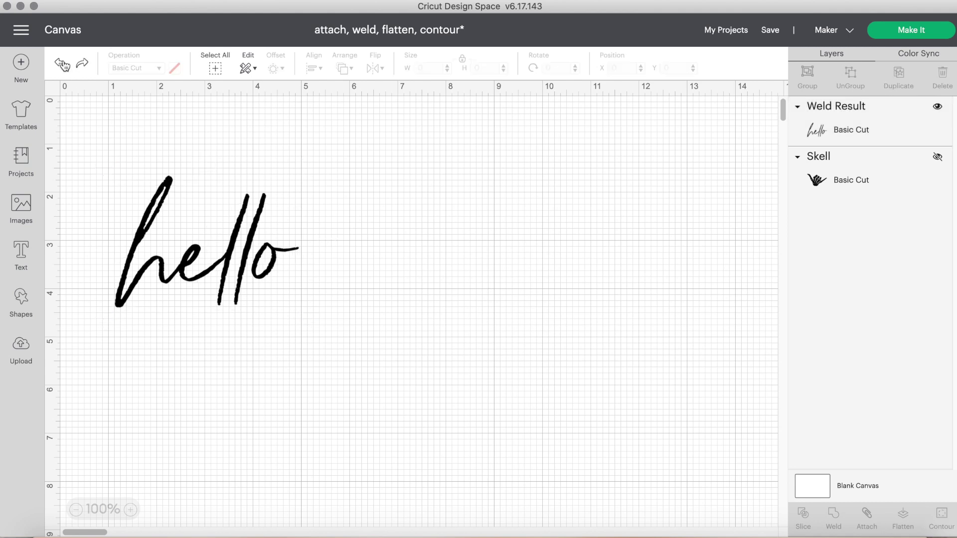
{"action": "left_click", "coordinate": [62, 64]}
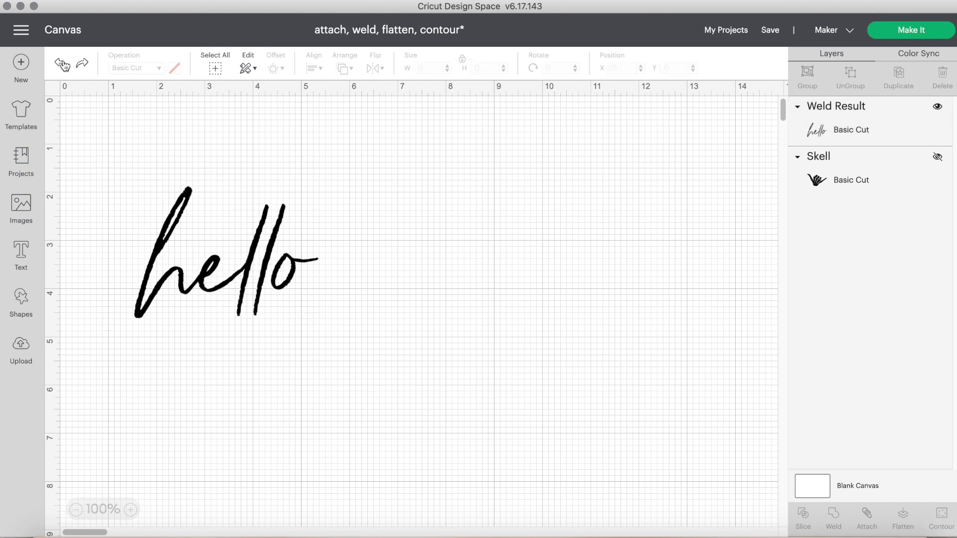
{"action": "left_click", "coordinate": [62, 64]}
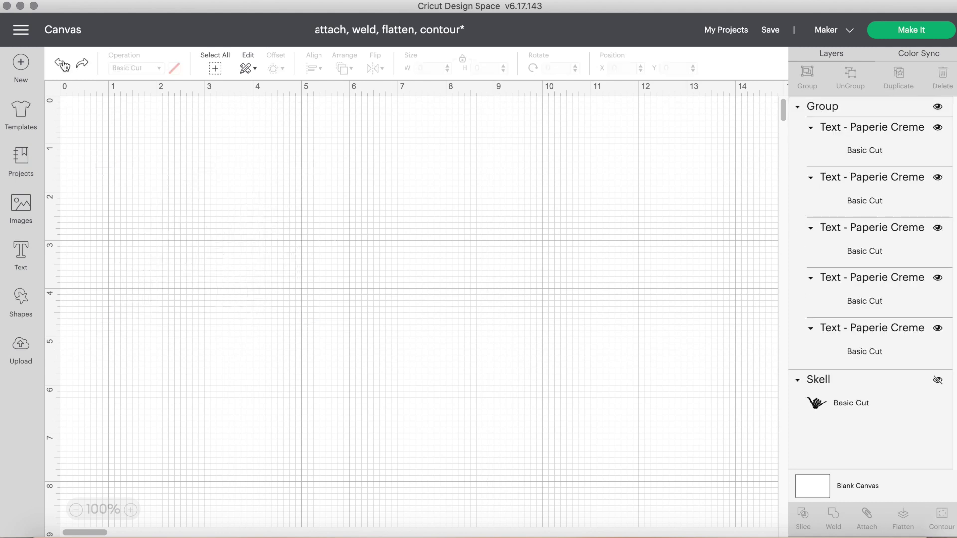
{"action": "left_click", "coordinate": [316, 249]}
{"action": "left_click_drag", "start_coordinate": [316, 249], "coordinate": [307, 248]}
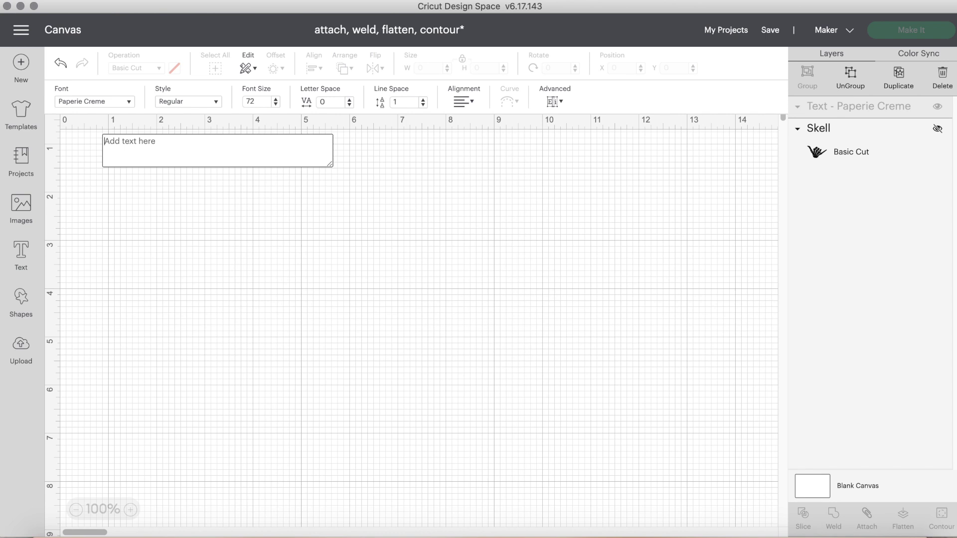
Add the word 'babe', apply Peace and Love Font, and enlarge it
{"action": "type", "text": "babe"}
{"action": "left_click", "coordinate": [165, 202]}
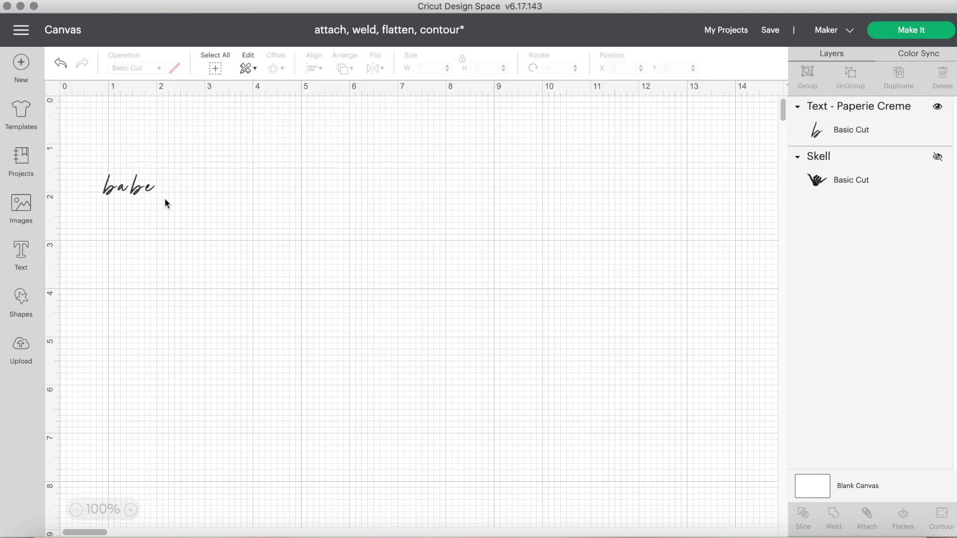
{"action": "left_click_drag", "start_coordinate": [142, 194], "coordinate": [243, 265]}
{"action": "left_click", "coordinate": [100, 101]}
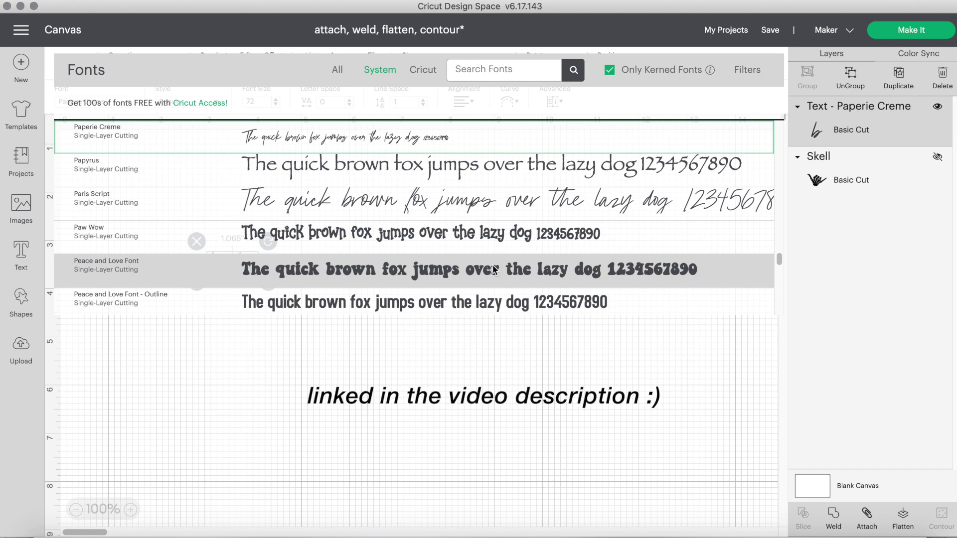
{"action": "left_click", "coordinate": [494, 270]}
{"action": "left_click_drag", "start_coordinate": [320, 273], "coordinate": [352, 288]}
{"action": "left_click", "coordinate": [418, 283]}
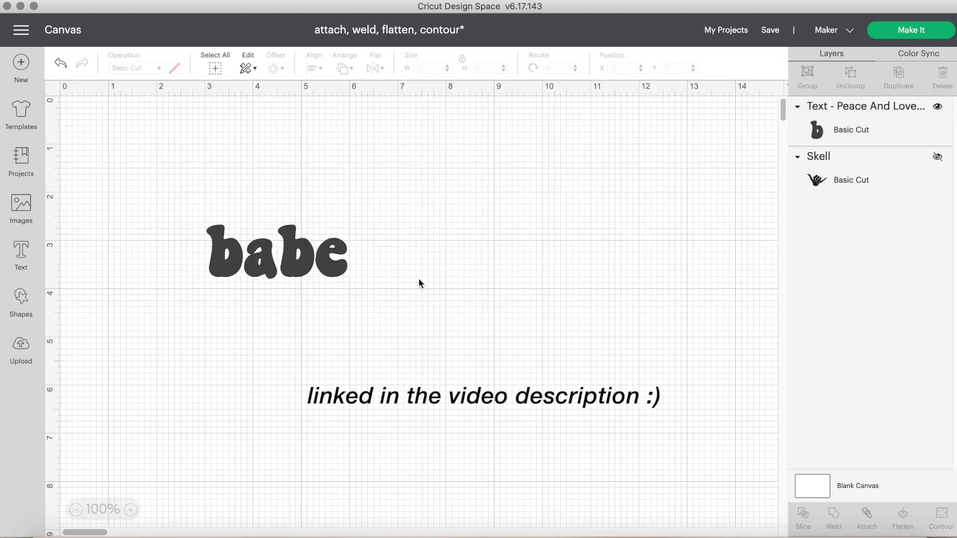
Colour the babe text black and shift it further right
{"action": "left_click", "coordinate": [313, 266]}
{"action": "left_click", "coordinate": [175, 69]}
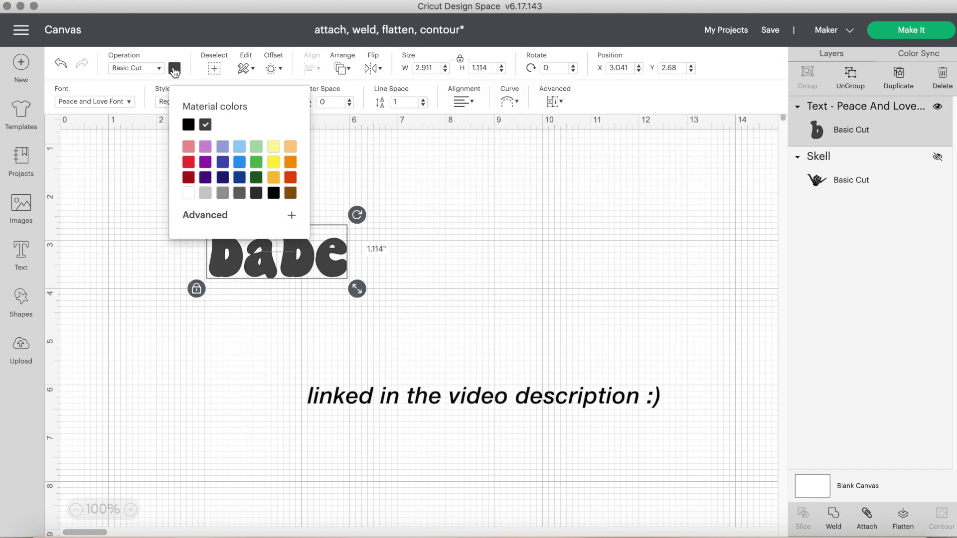
{"action": "left_click", "coordinate": [188, 125]}
{"action": "left_click", "coordinate": [409, 241]}
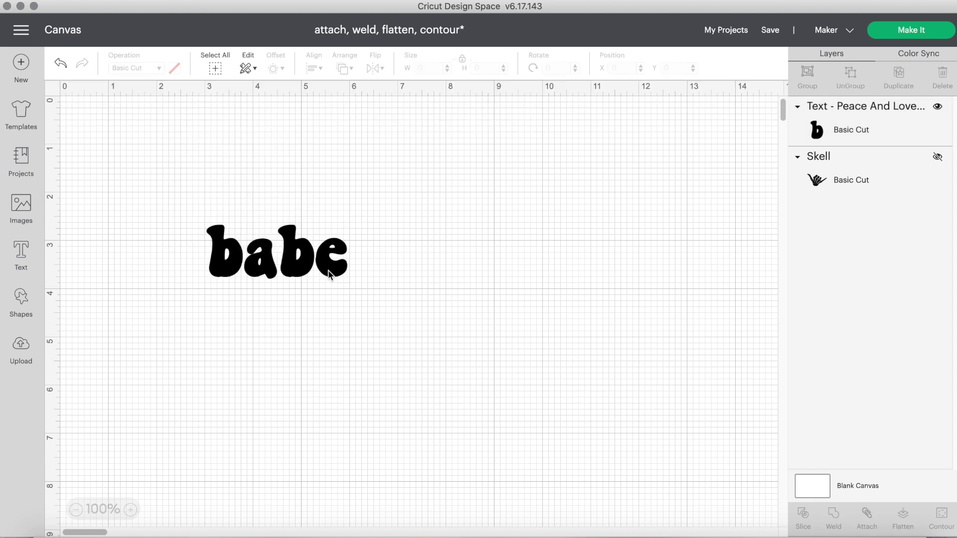
{"action": "left_click_drag", "start_coordinate": [329, 273], "coordinate": [376, 307]}
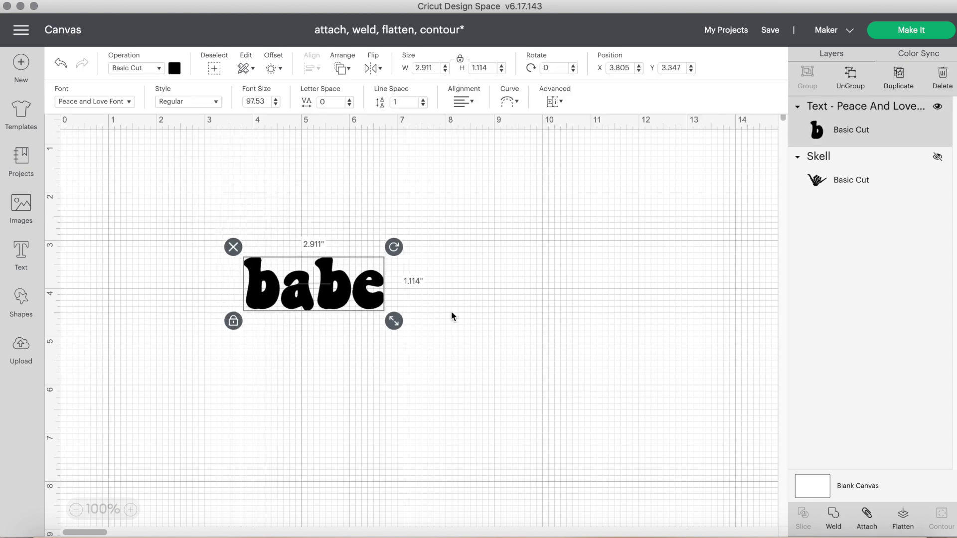
{"action": "left_click", "coordinate": [451, 316]}
{"action": "left_click", "coordinate": [21, 304]}
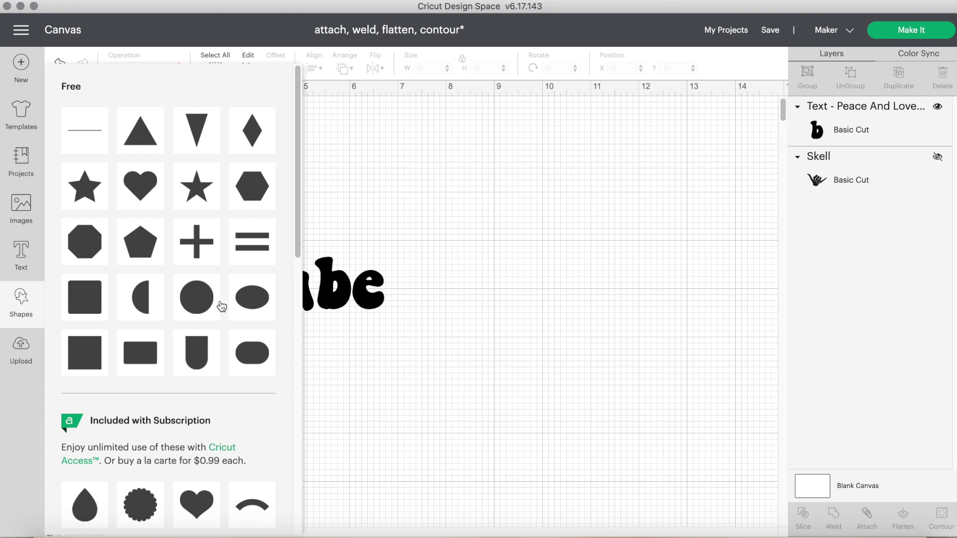
Add a 2-inch circle coloured light beige #e9dbc7 and move it onto 'babe'
{"action": "left_click", "coordinate": [197, 299]}
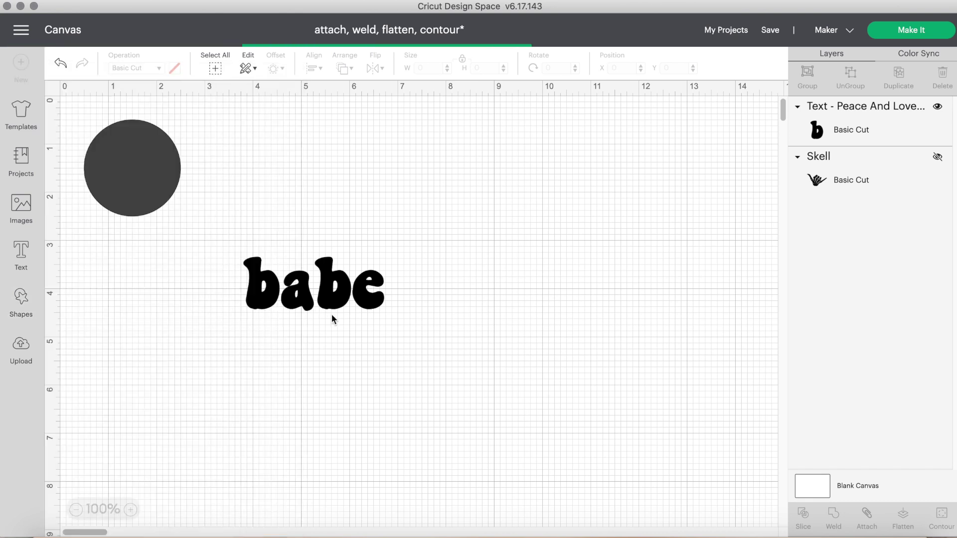
{"action": "left_click_drag", "start_coordinate": [133, 166], "coordinate": [186, 220]}
{"action": "left_click", "coordinate": [174, 68]}
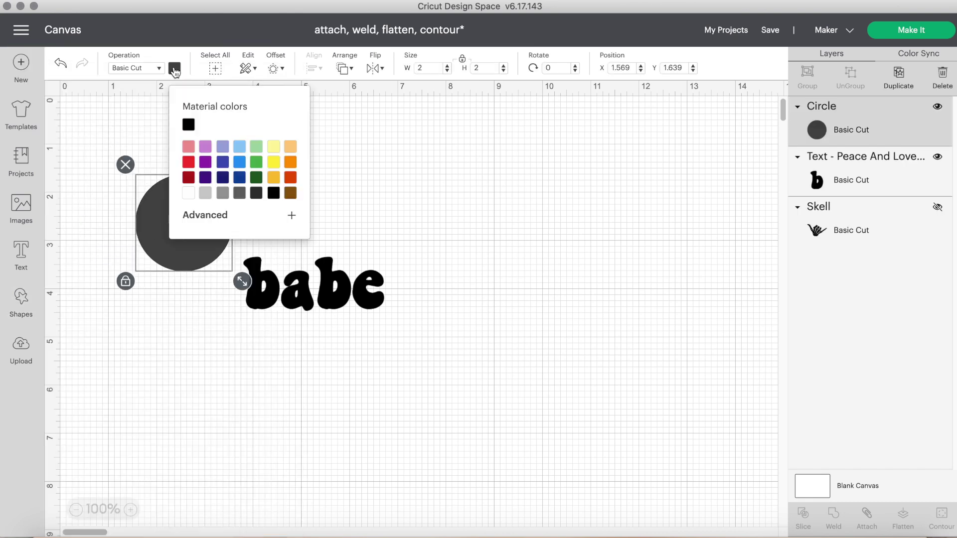
{"action": "left_click", "coordinate": [291, 216]}
{"action": "left_click", "coordinate": [291, 193]}
{"action": "left_click", "coordinate": [208, 239]}
{"action": "left_click", "coordinate": [199, 232]}
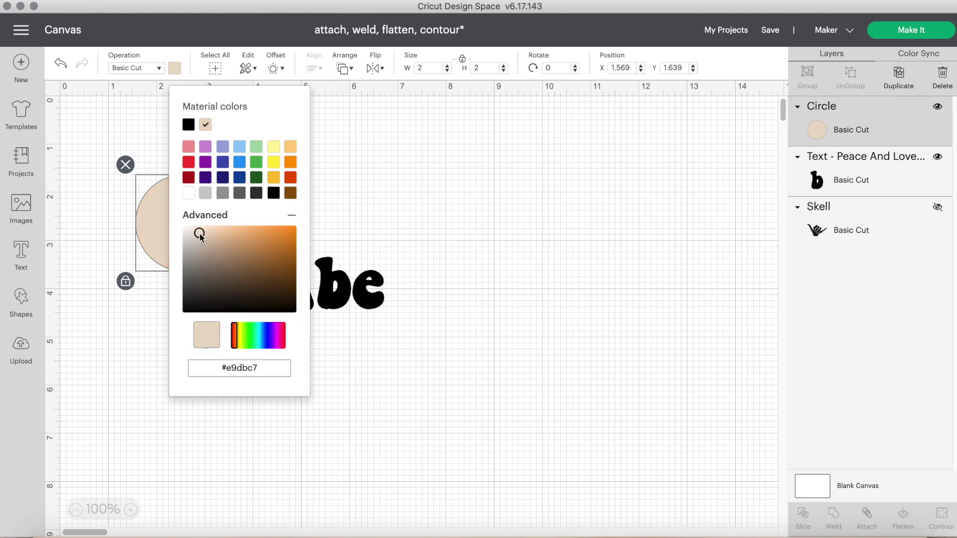
{"action": "left_click", "coordinate": [367, 188]}
{"action": "left_click_drag", "start_coordinate": [199, 220], "coordinate": [275, 261]}
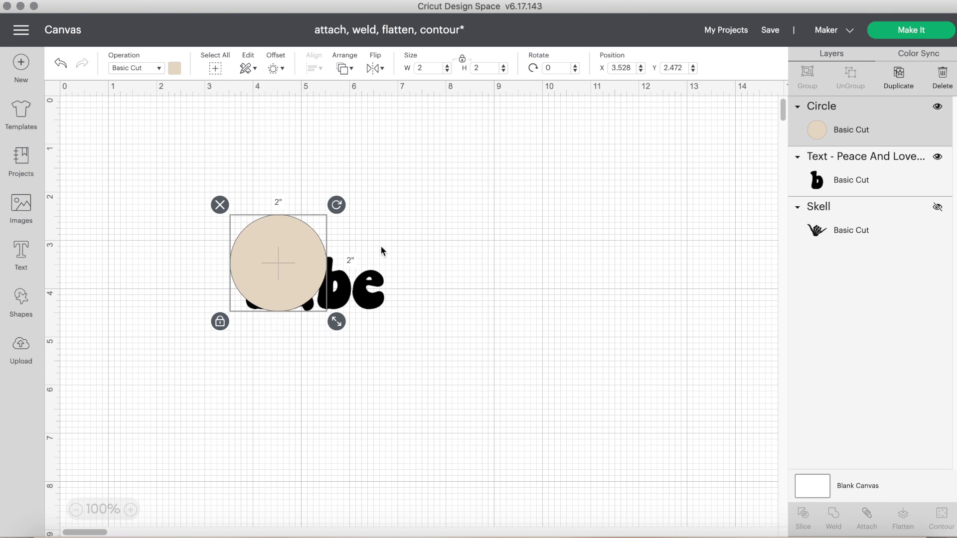
{"action": "left_click", "coordinate": [381, 246]}
Send the beige circle to the back and enlarge it to 2.5 inches
{"action": "left_click", "coordinate": [282, 251]}
{"action": "right_click", "coordinate": [283, 252]}
{"action": "left_click", "coordinate": [340, 238]}
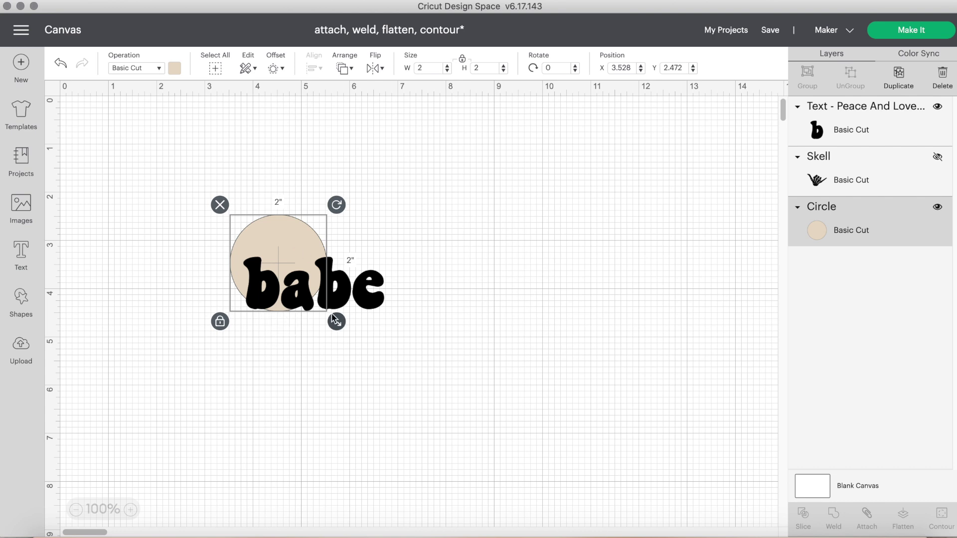
{"action": "left_click_drag", "start_coordinate": [336, 322], "coordinate": [300, 282]}
Shrink 'babe' to about 1.569 by 0.6 inches and centre it on the circle
{"action": "left_click", "coordinate": [349, 299]}
{"action": "left_click_drag", "start_coordinate": [379, 354], "coordinate": [205, 216]}
{"action": "left_click", "coordinate": [311, 68]}
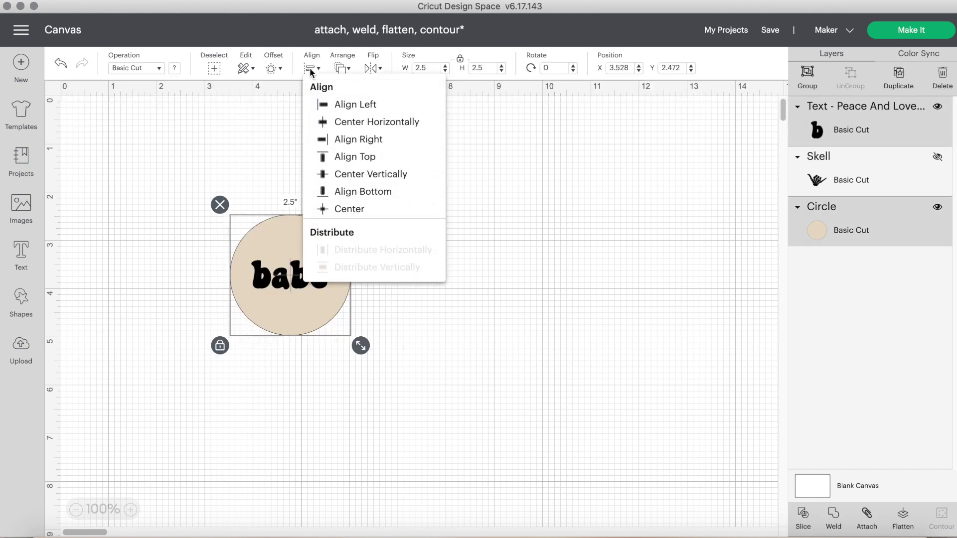
{"action": "left_click", "coordinate": [383, 210]}
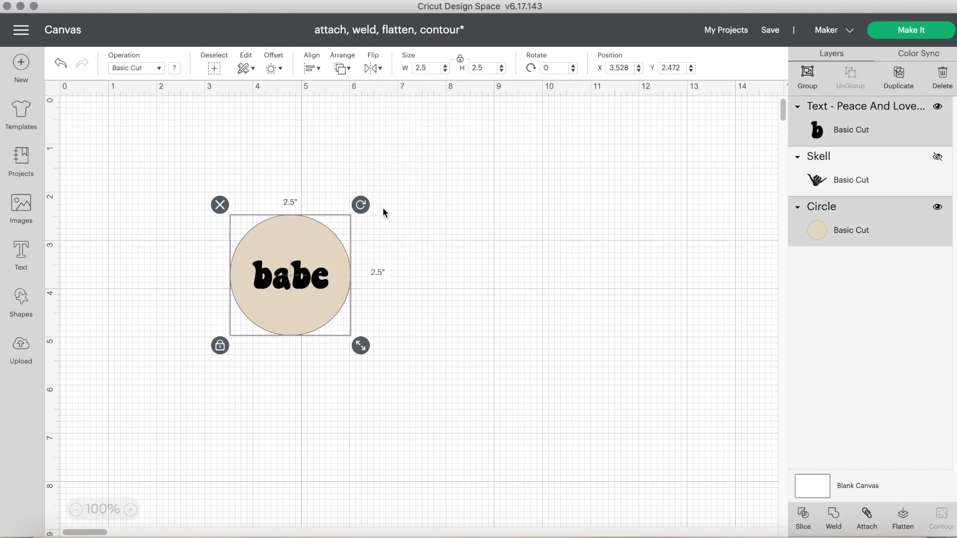
{"action": "left_click", "coordinate": [434, 315]}
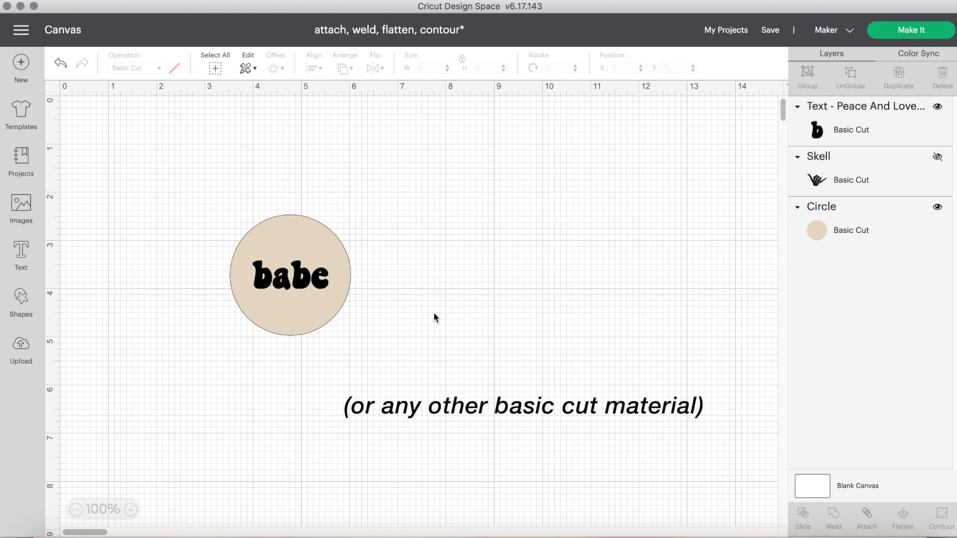
Combine babe and the circle into one flattened Print Then Cut sticker, nudged slightly up-left
{"action": "left_click_drag", "start_coordinate": [438, 349], "coordinate": [209, 205]}
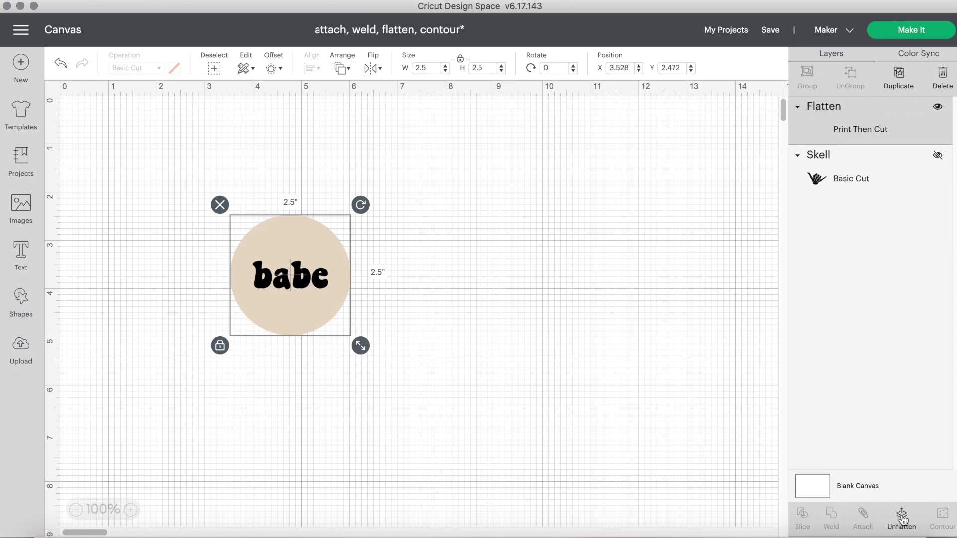
{"action": "left_click", "coordinate": [471, 316]}
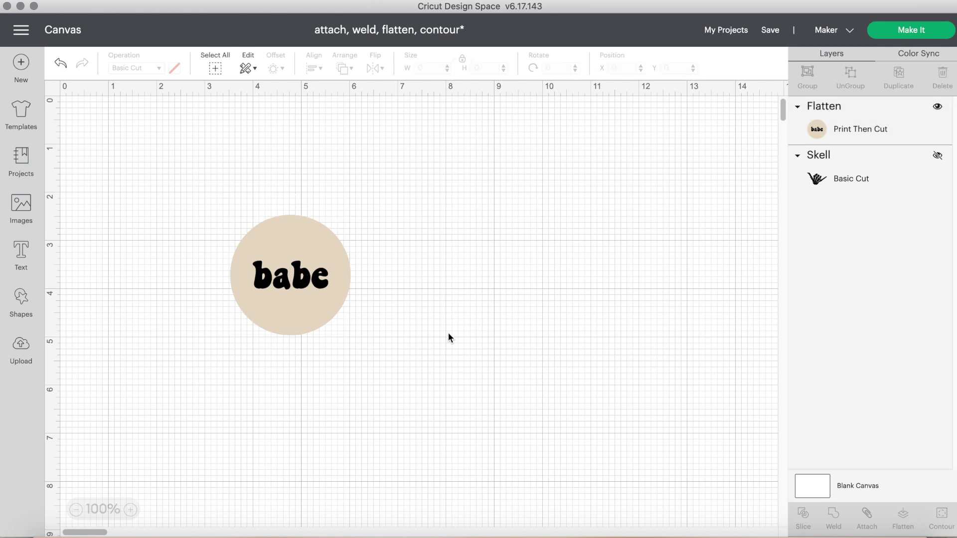
{"action": "mouse_move", "coordinate": [305, 317]}
{"action": "left_mouse_down"}
{"action": "mouse_move", "coordinate": [275, 308]}
{"action": "mouse_move", "coordinate": [290, 313]}
{"action": "left_mouse_up"}
{"action": "left_click", "coordinate": [398, 290]}
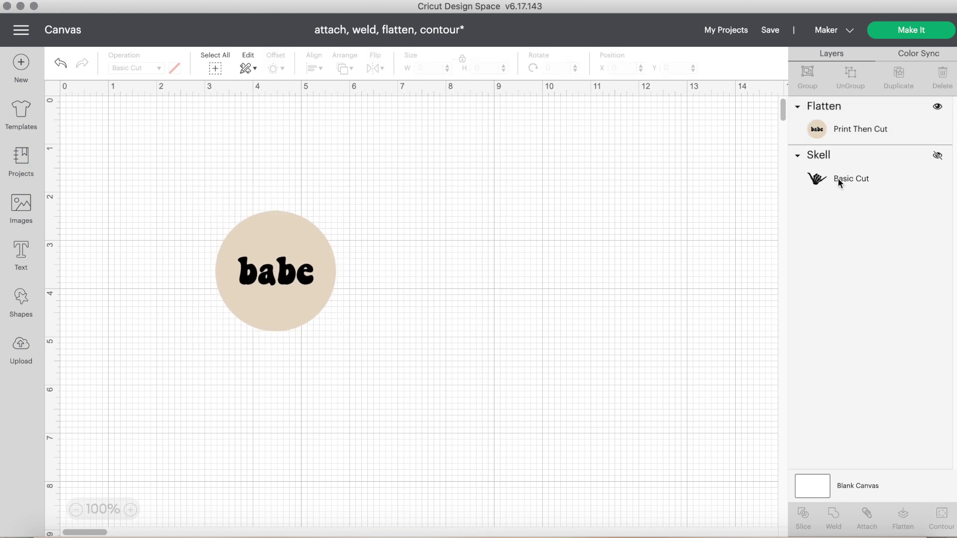
{"action": "left_click", "coordinate": [866, 132]}
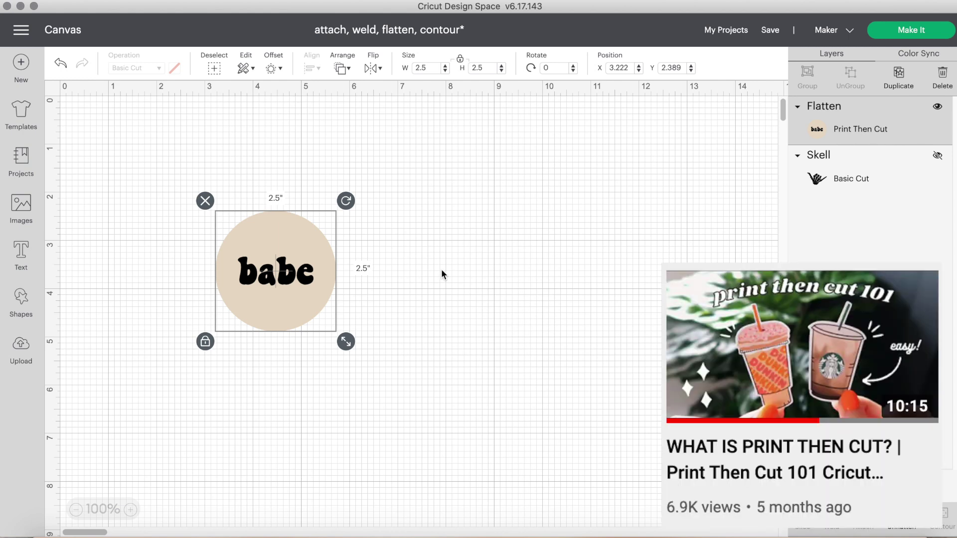
{"action": "left_click", "coordinate": [439, 271]}
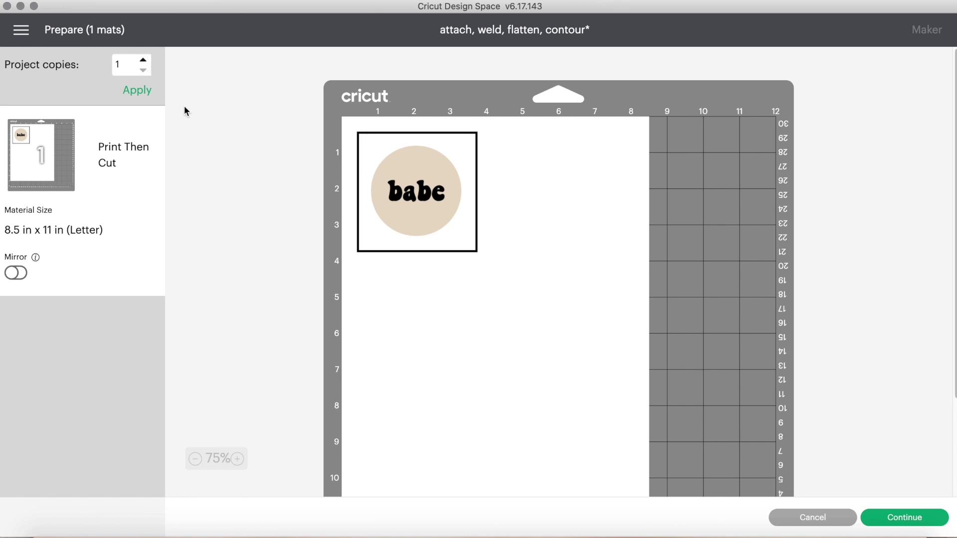
Return from the mat preview, move the babe sticker toward the top-left, and unflatten it
{"action": "left_click", "coordinate": [812, 517]}
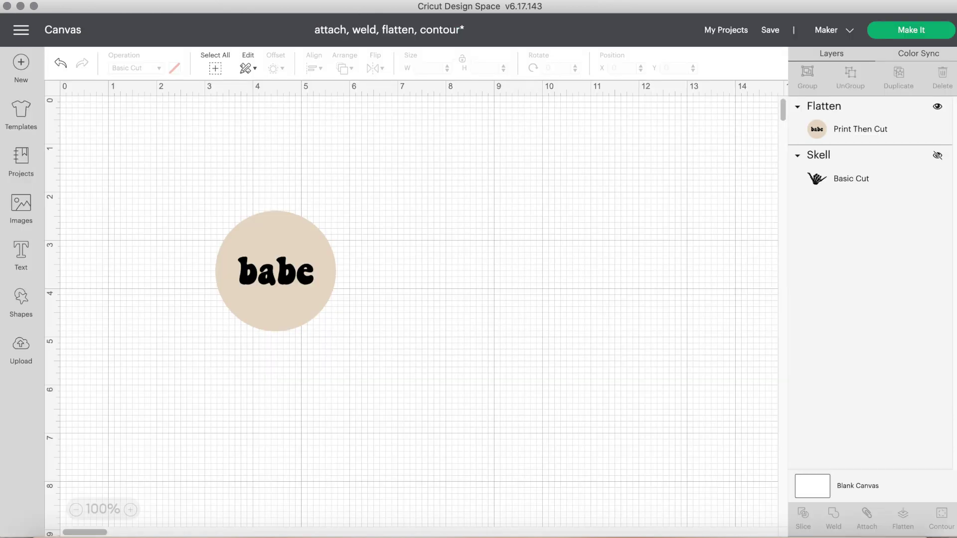
{"action": "left_click_drag", "start_coordinate": [321, 307], "coordinate": [183, 229]}
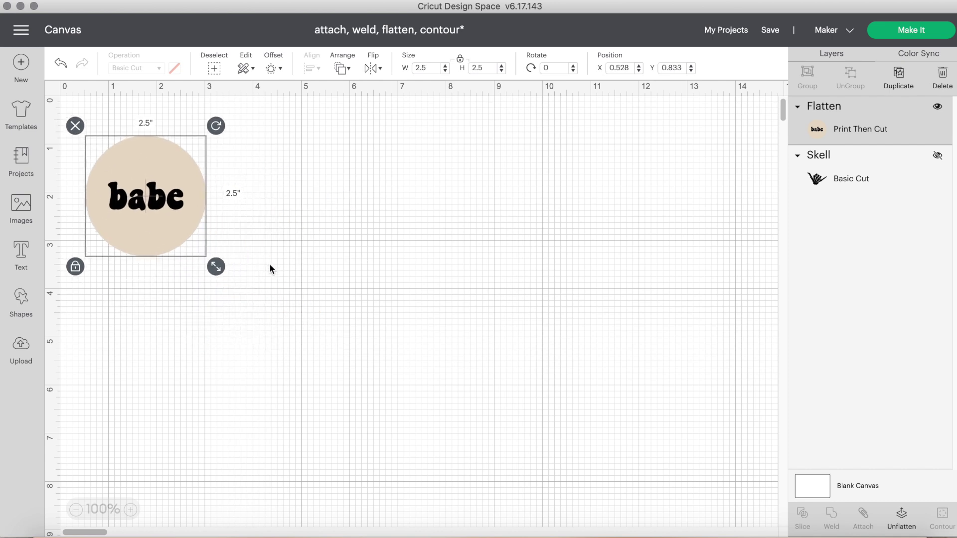
{"action": "left_click", "coordinate": [903, 515]}
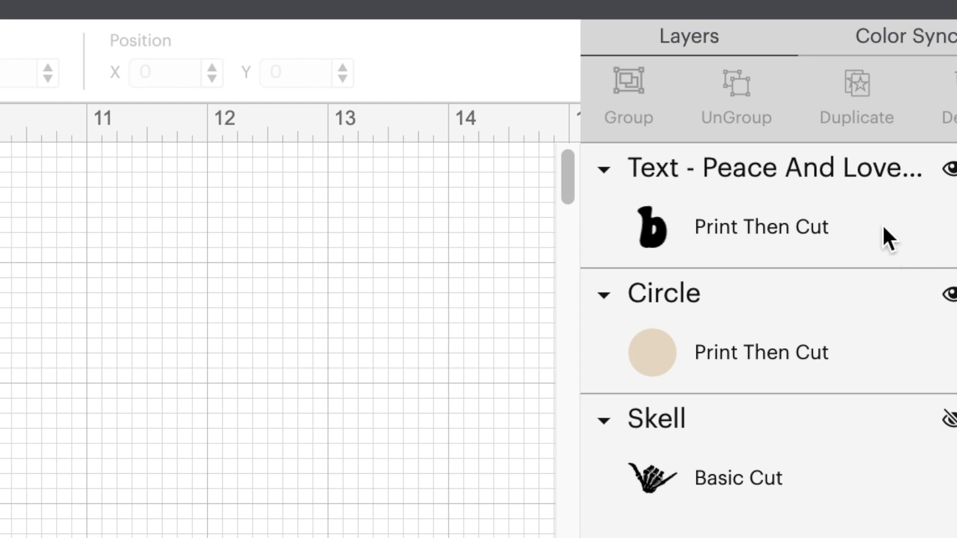
Set both the babe text and the circle layers to Basic Cut
{"action": "left_click", "coordinate": [883, 230]}
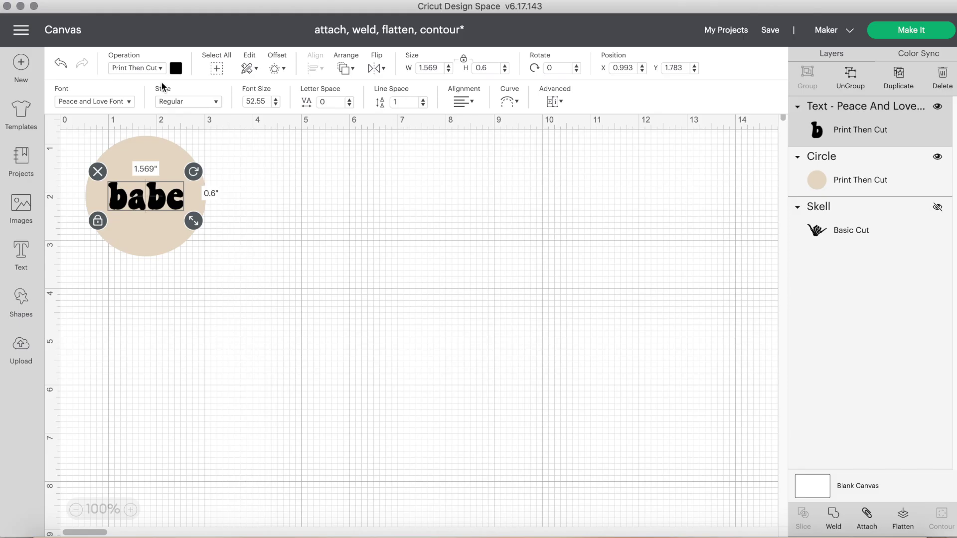
{"action": "left_click", "coordinate": [160, 68]}
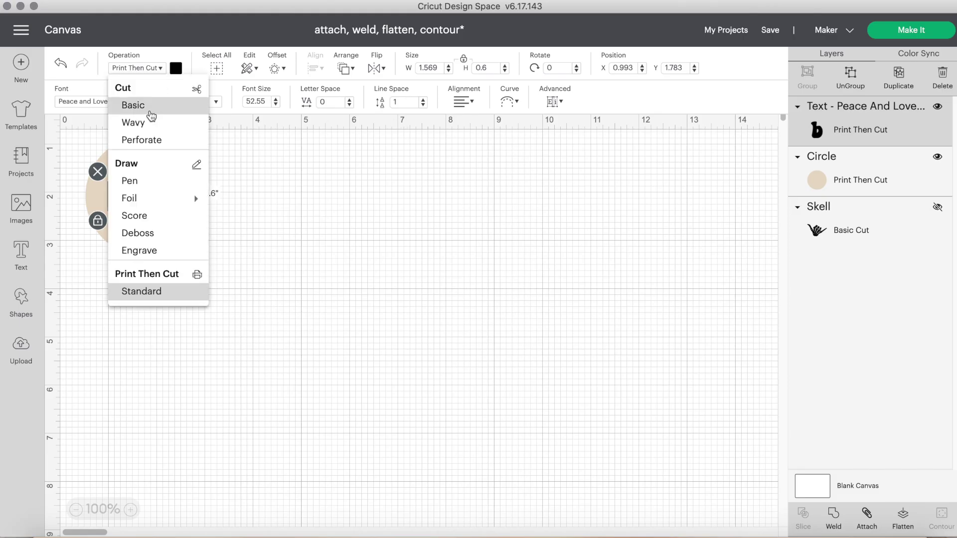
{"action": "left_click", "coordinate": [151, 116]}
{"action": "left_click", "coordinate": [884, 180]}
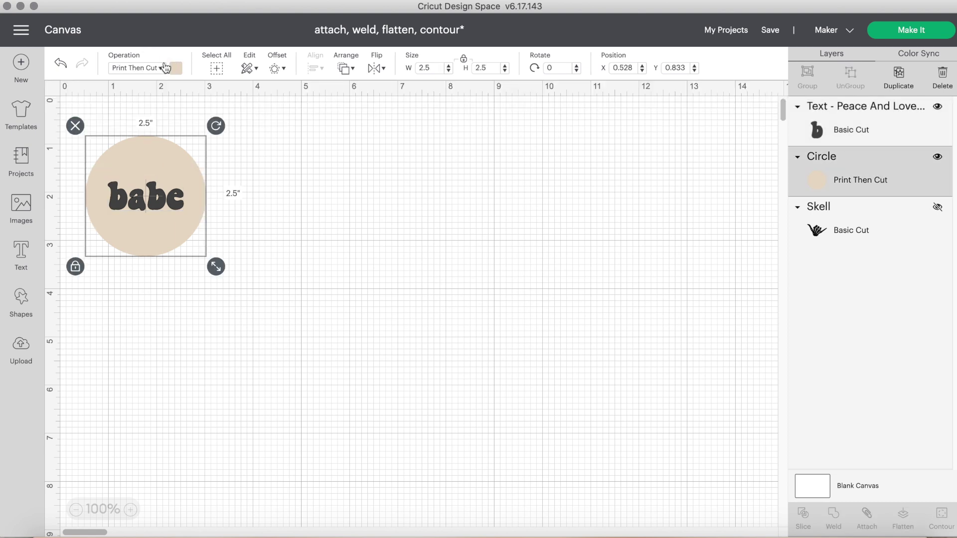
{"action": "left_click", "coordinate": [166, 68]}
{"action": "left_click", "coordinate": [160, 103]}
Move the circle off the babe text and delete the pieces from the canvas
{"action": "left_click", "coordinate": [636, 230]}
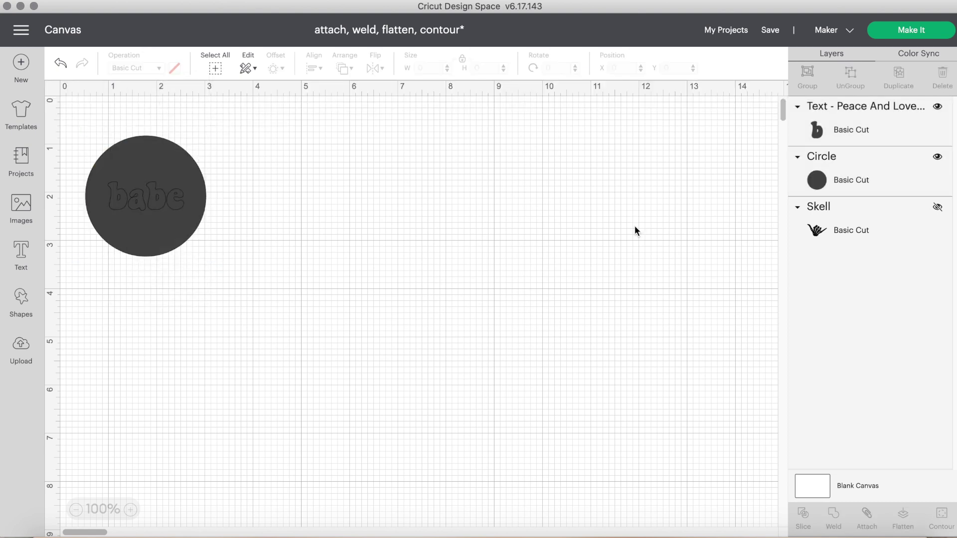
{"action": "left_click_drag", "start_coordinate": [175, 235], "coordinate": [321, 239]}
{"action": "left_click", "coordinate": [475, 241]}
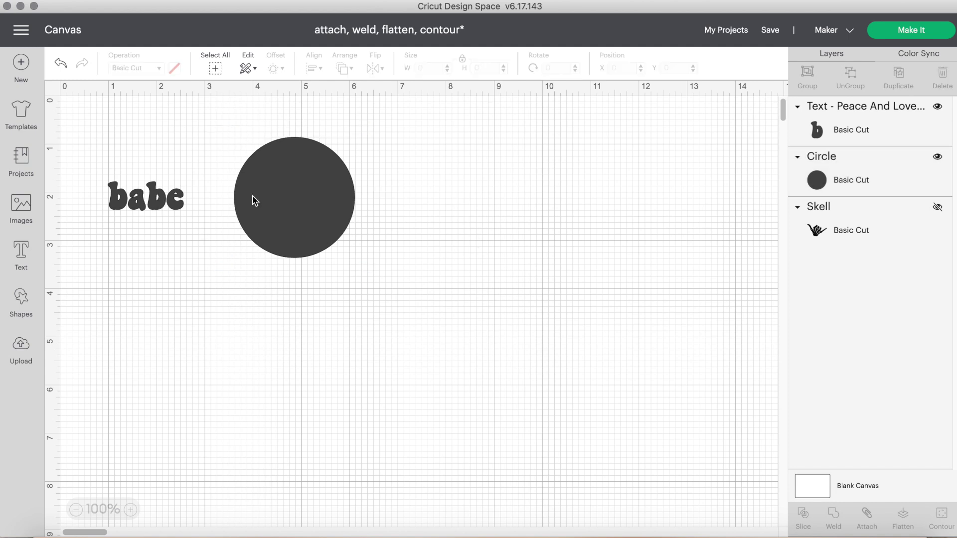
{"action": "left_click", "coordinate": [295, 213]}
{"action": "left_click", "coordinate": [163, 192]}
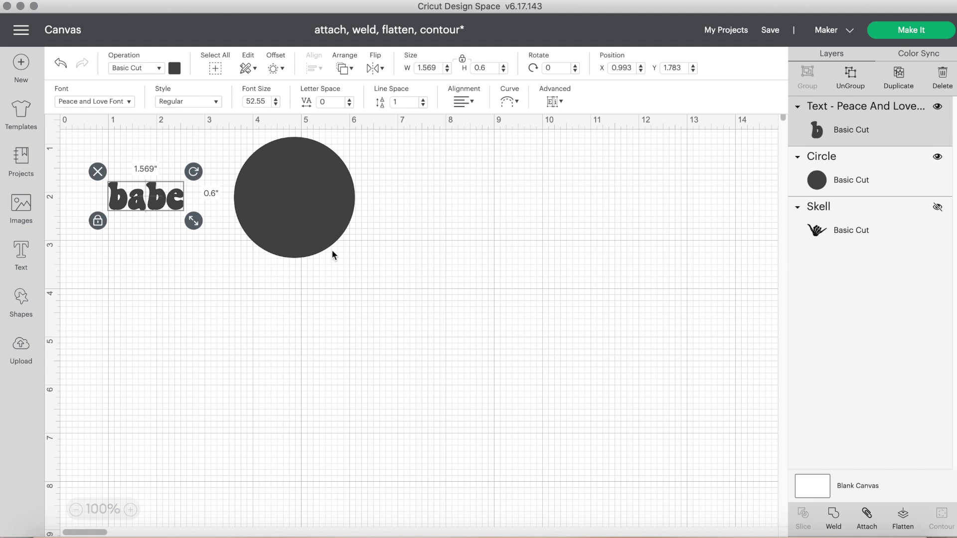
{"action": "left_click", "coordinate": [302, 233]}
{"action": "key", "text": "Delete"}
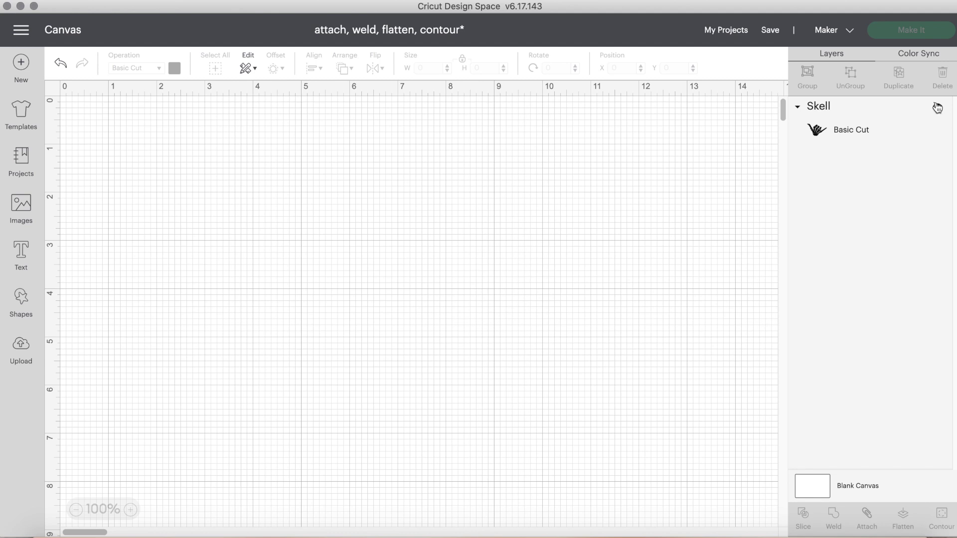
Unhide the Skell skeleton hand, move it top-left, and enlarge it to about 6.788 by 4.19 inches
{"action": "left_click", "coordinate": [938, 106]}
{"action": "left_click_drag", "start_coordinate": [403, 352], "coordinate": [186, 234]}
{"action": "left_click", "coordinate": [390, 277]}
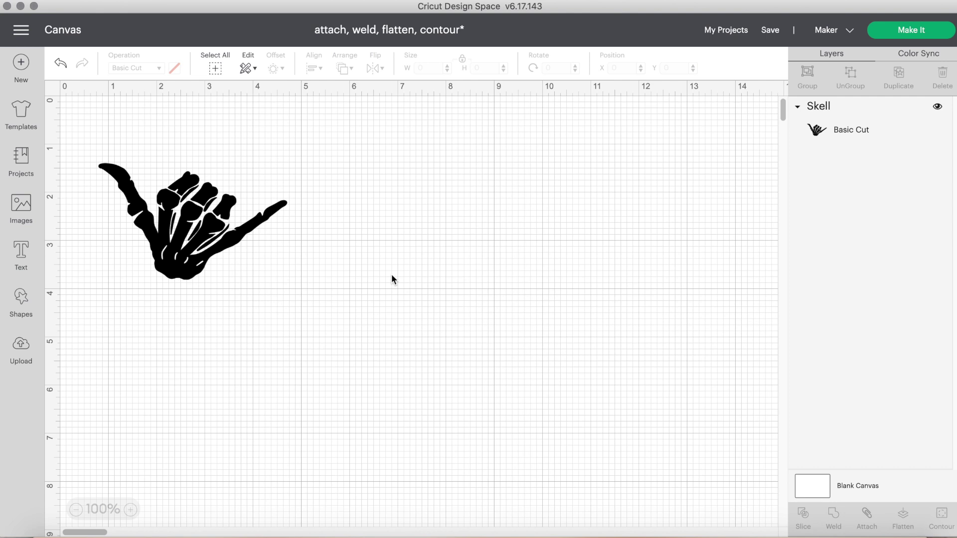
{"action": "left_click", "coordinate": [194, 238]}
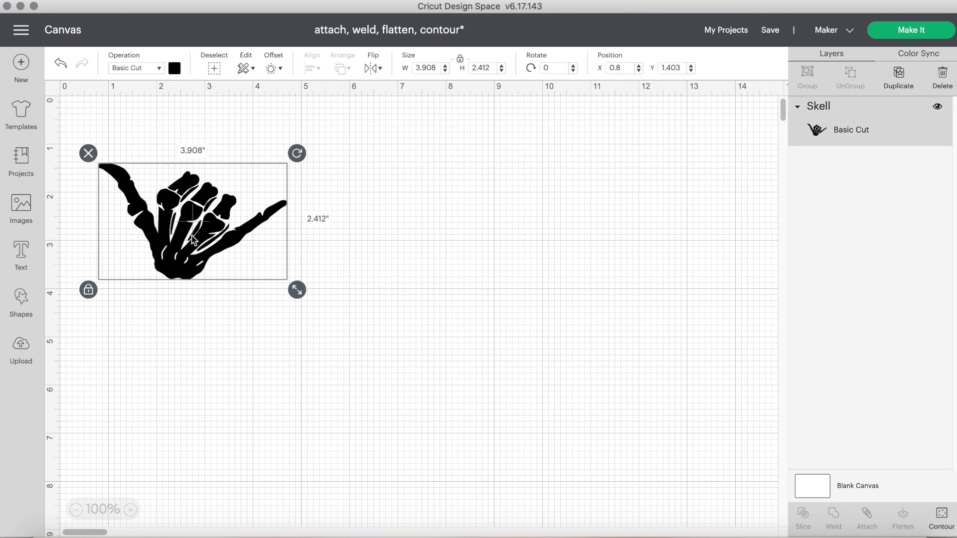
{"action": "left_click_drag", "start_coordinate": [298, 287], "coordinate": [429, 371]}
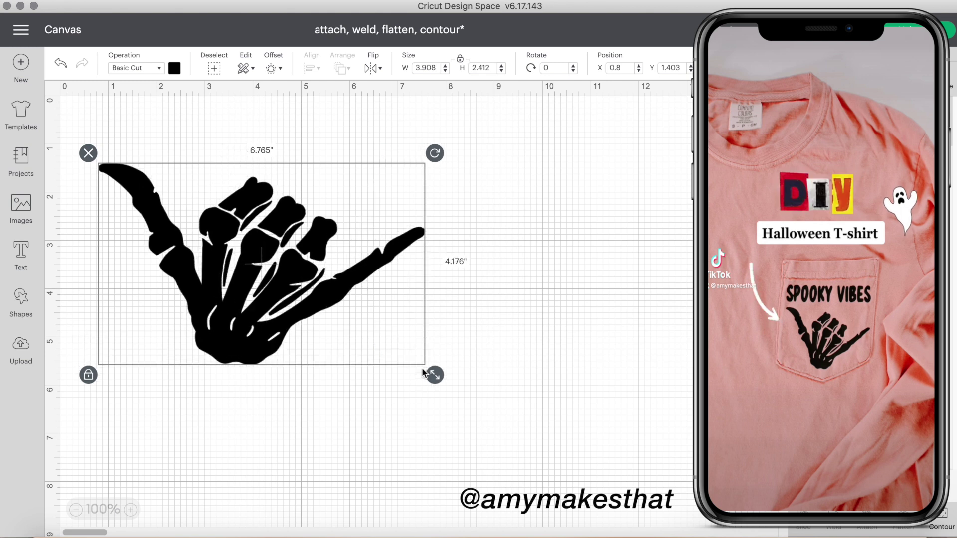
{"action": "left_click", "coordinate": [525, 318]}
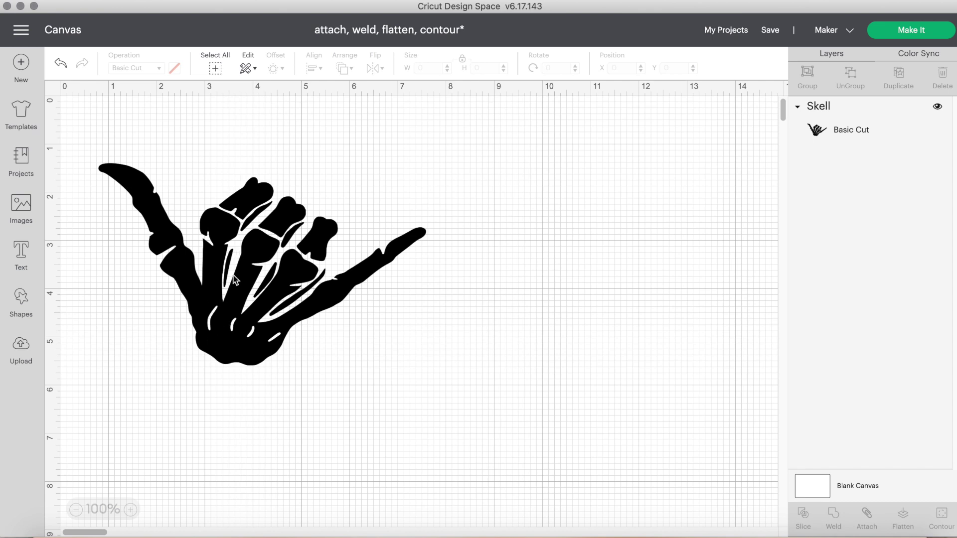
{"action": "left_click", "coordinate": [284, 320]}
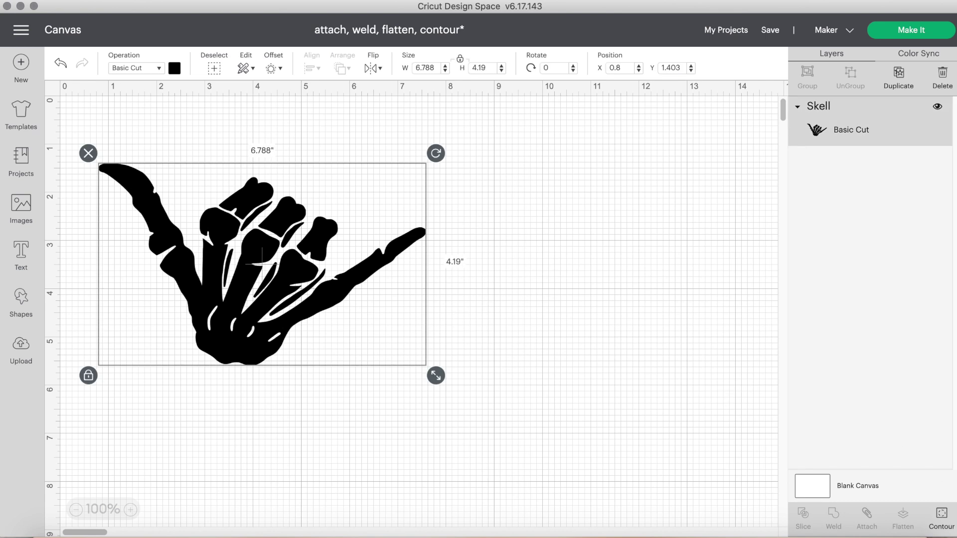
Use Contour to hide the four small palm slit cuts in the skeleton hand
{"action": "left_click", "coordinate": [941, 519]}
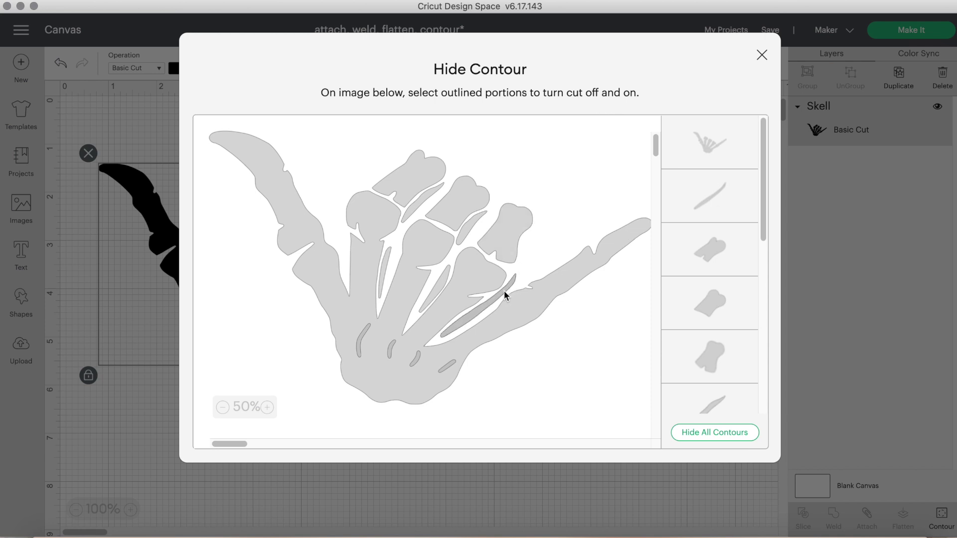
{"action": "left_click", "coordinate": [447, 363]}
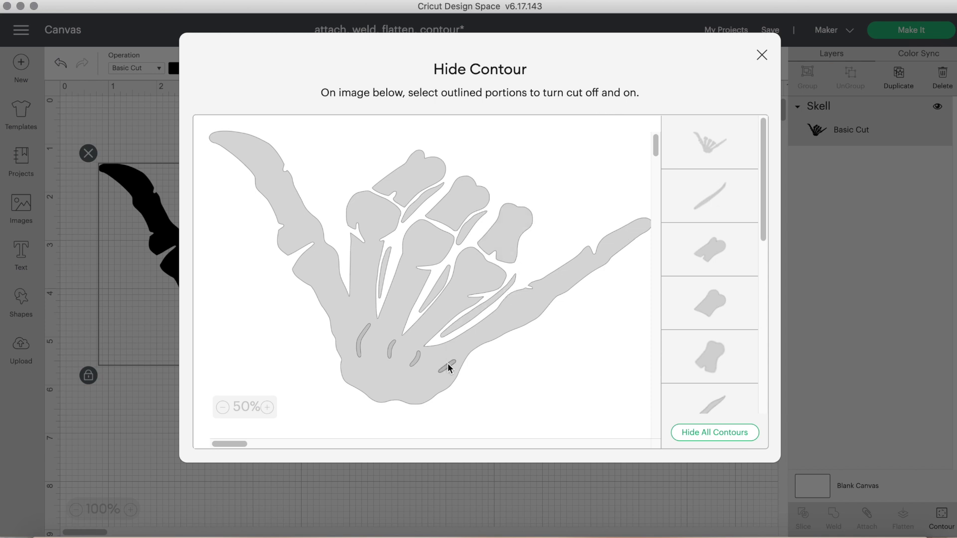
{"action": "left_click", "coordinate": [417, 359]}
{"action": "left_click", "coordinate": [392, 348]}
{"action": "left_click", "coordinate": [362, 342]}
{"action": "left_click", "coordinate": [762, 55]}
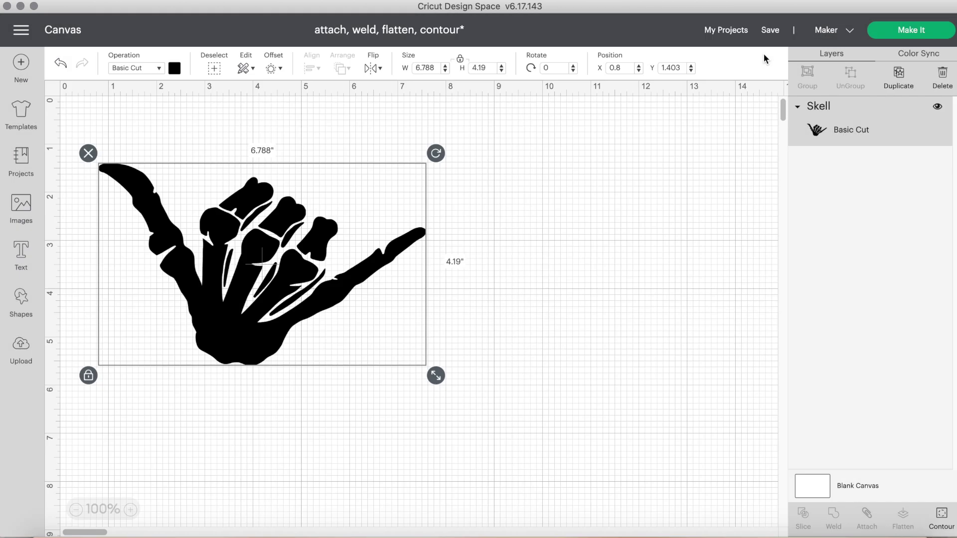
{"action": "left_click", "coordinate": [511, 311]}
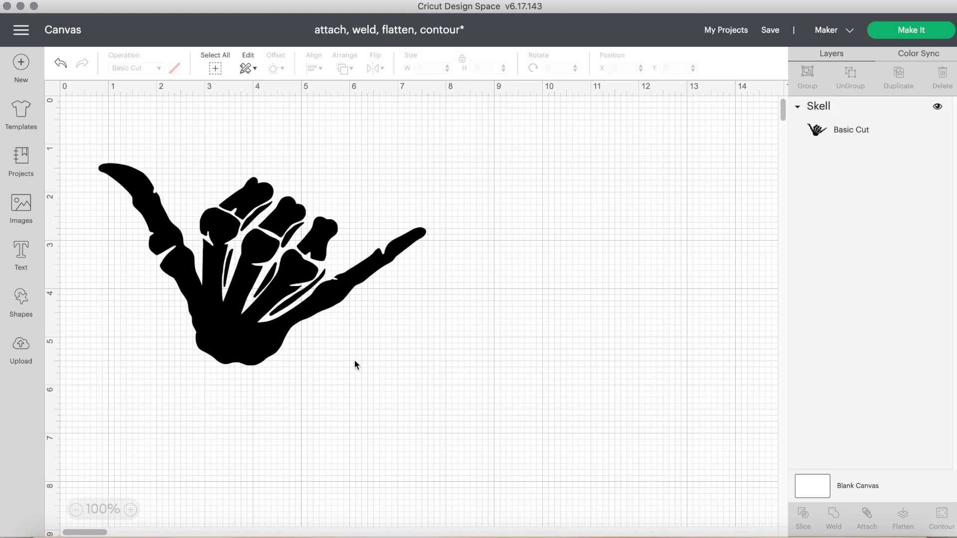
Turn the leftmost palm slit's cut back on in the skeleton hand's Contour view
{"action": "left_click", "coordinate": [266, 346]}
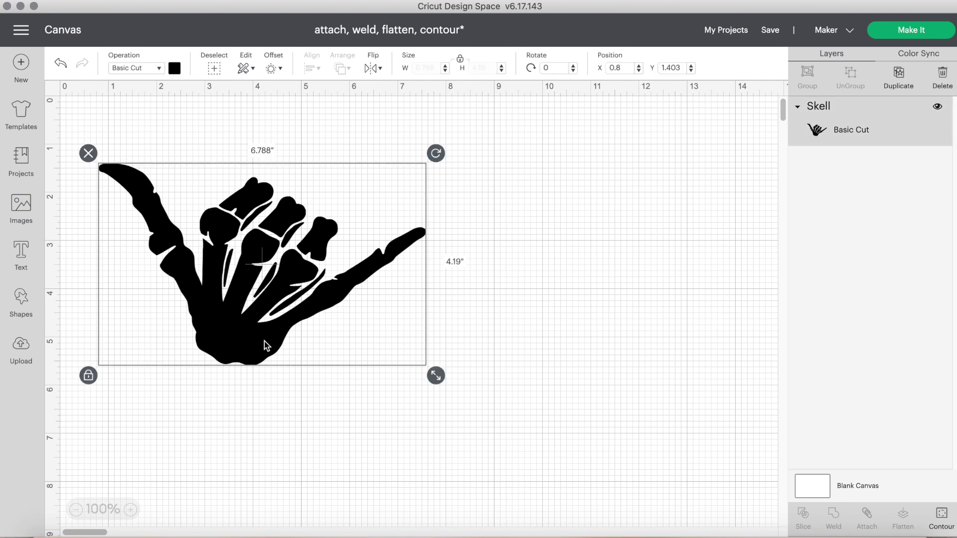
{"action": "left_click", "coordinate": [942, 520]}
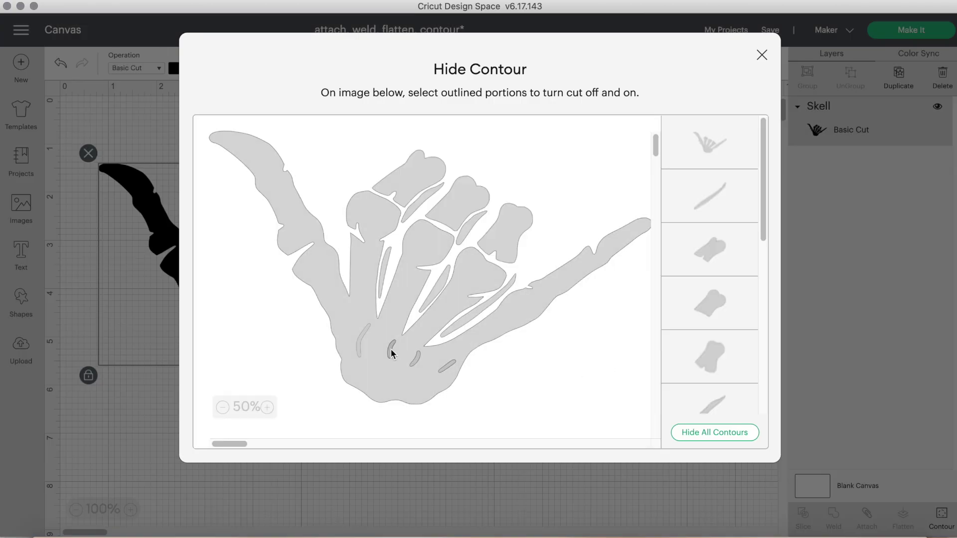
{"action": "left_click", "coordinate": [361, 338]}
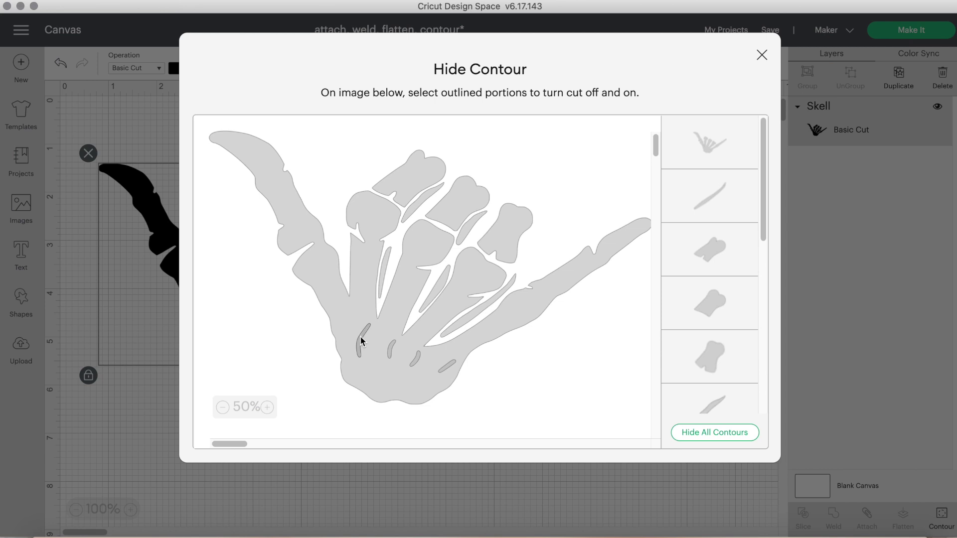
{"action": "left_click", "coordinate": [762, 56]}
{"action": "left_click", "coordinate": [505, 305]}
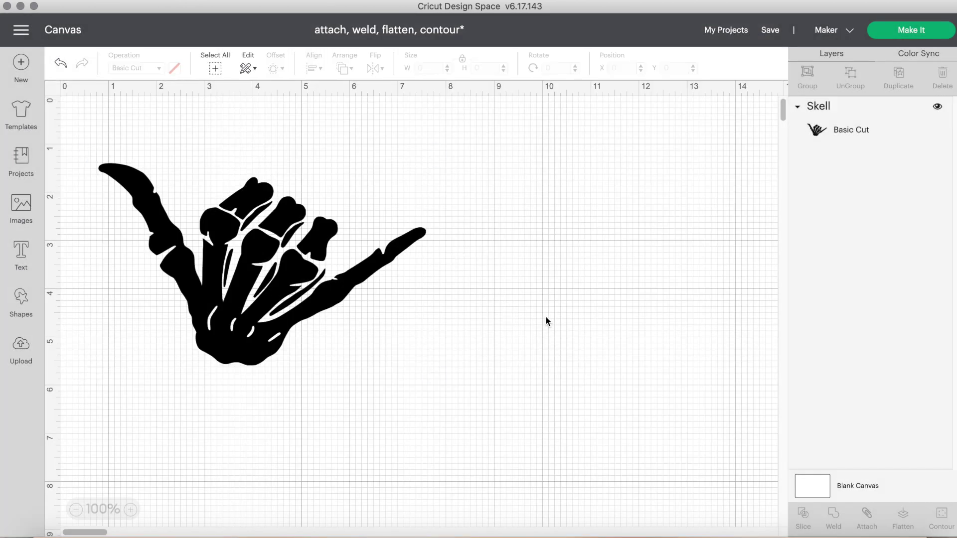